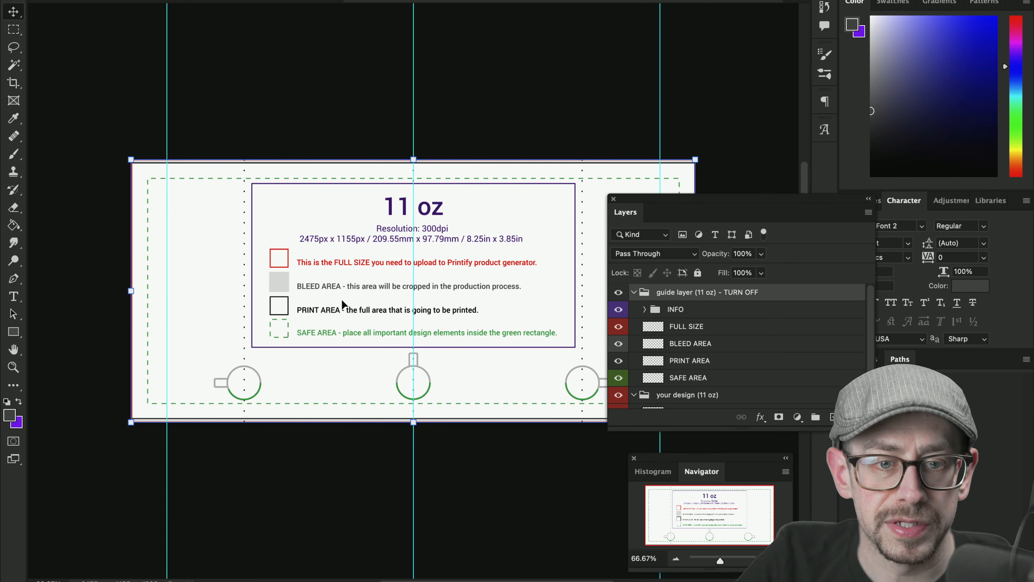
Align the two outer vertical guides with the template's outer dotted mug centre lines, and hide the INFO group.
click(622, 312)
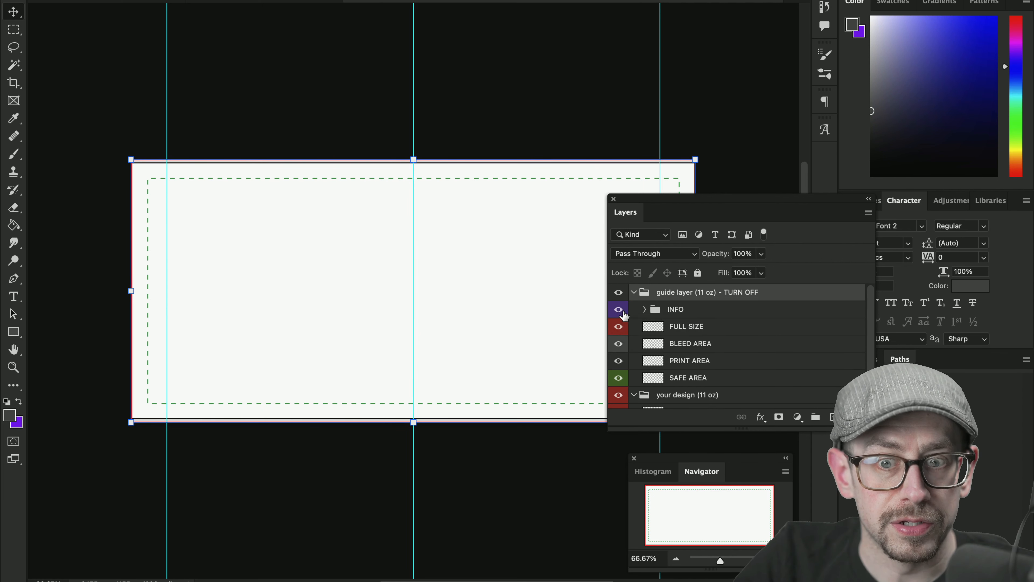
click(619, 310)
drag(169, 94, 244, 104)
drag(659, 44, 582, 46)
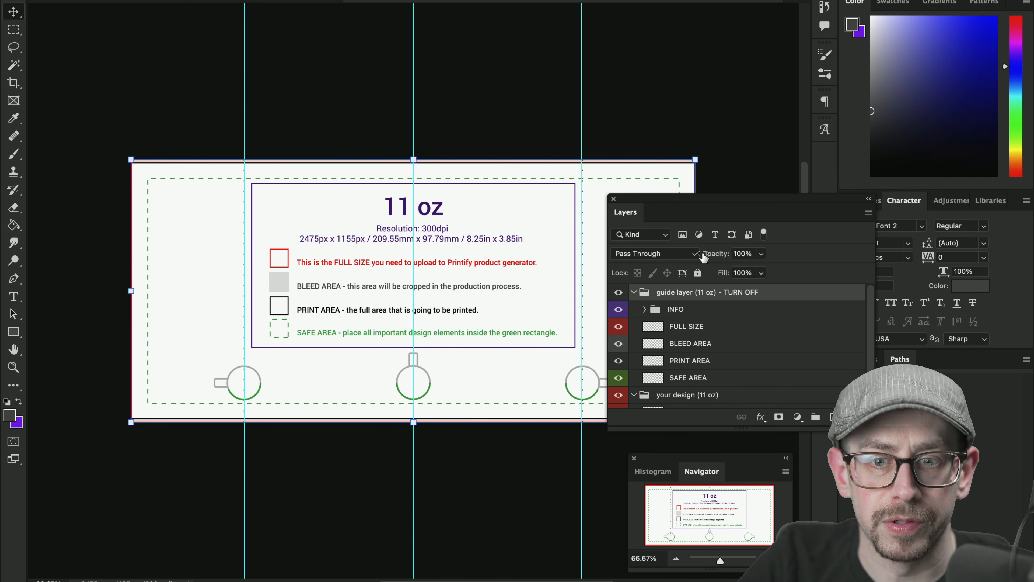
click(618, 310)
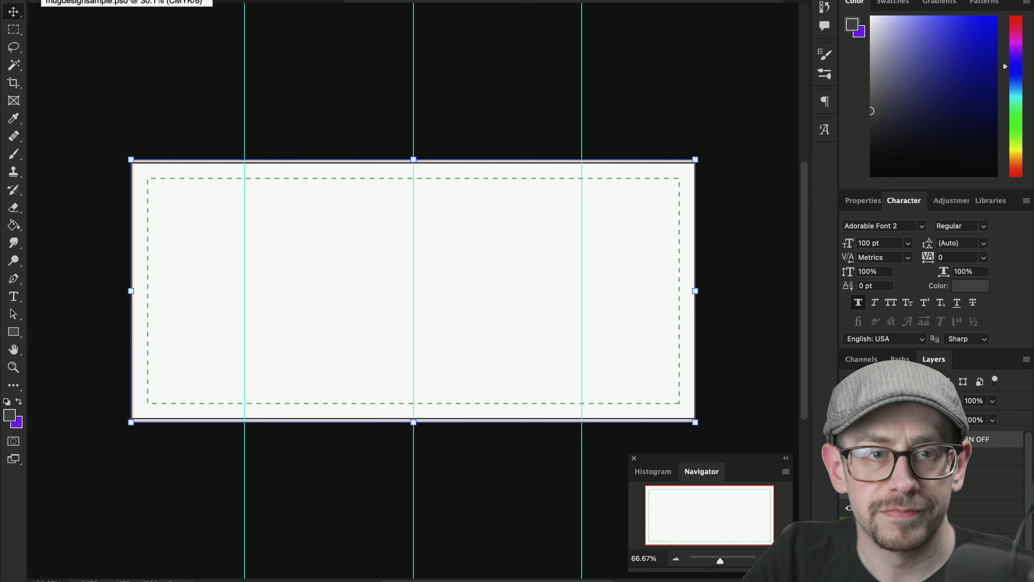
Switch to the mugdesignsample.psd document and preview the artwork with its two color fill backgrounds toggled on and off.
click(125, 2)
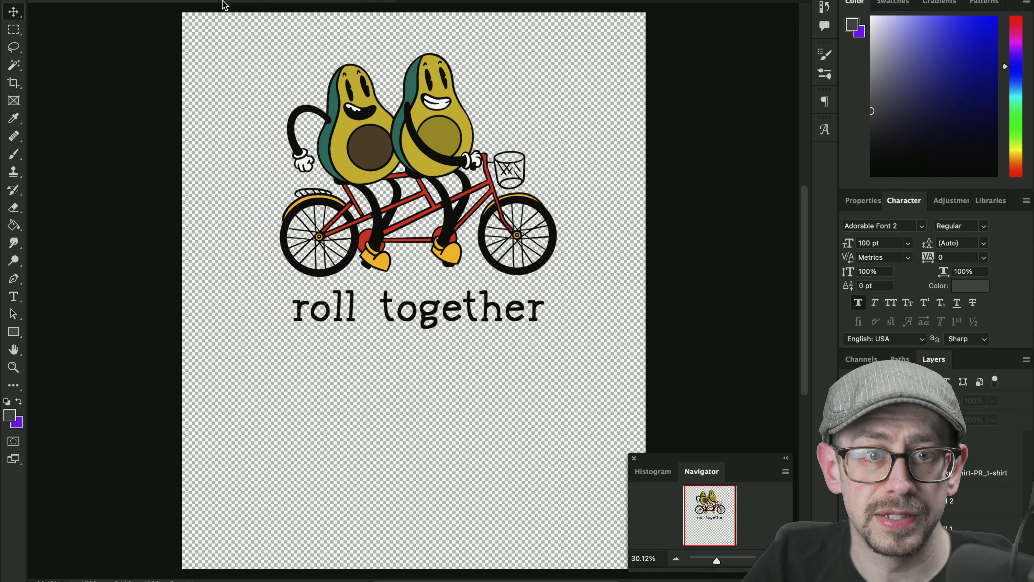
click(848, 501)
click(849, 501)
click(849, 528)
click(849, 529)
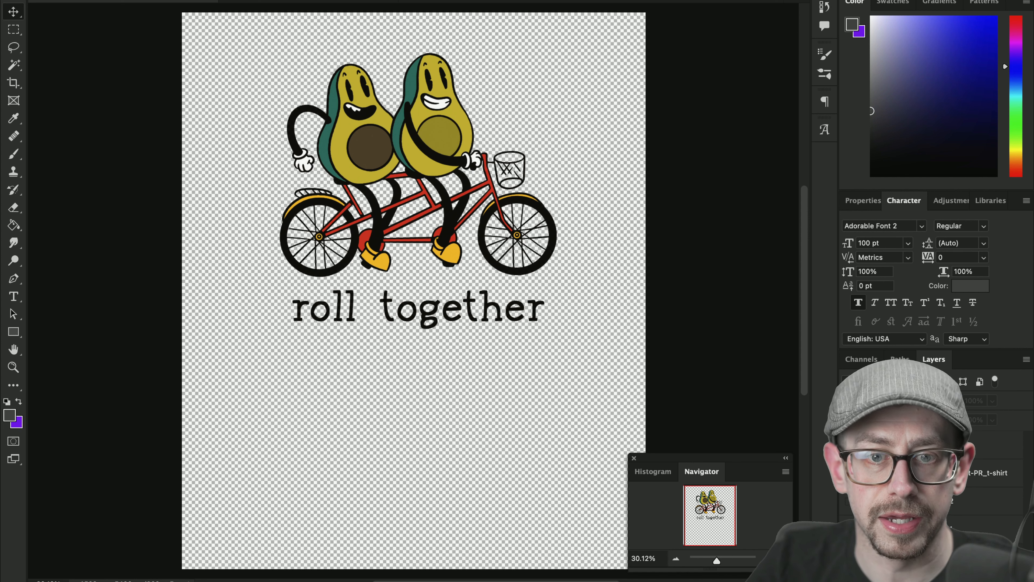
Merge the "roll together" text layer and the avocado bike artwork layer into a single layer.
drag(946, 364, 609, 204)
click(676, 287)
shift+click(689, 315)
right_click(723, 316)
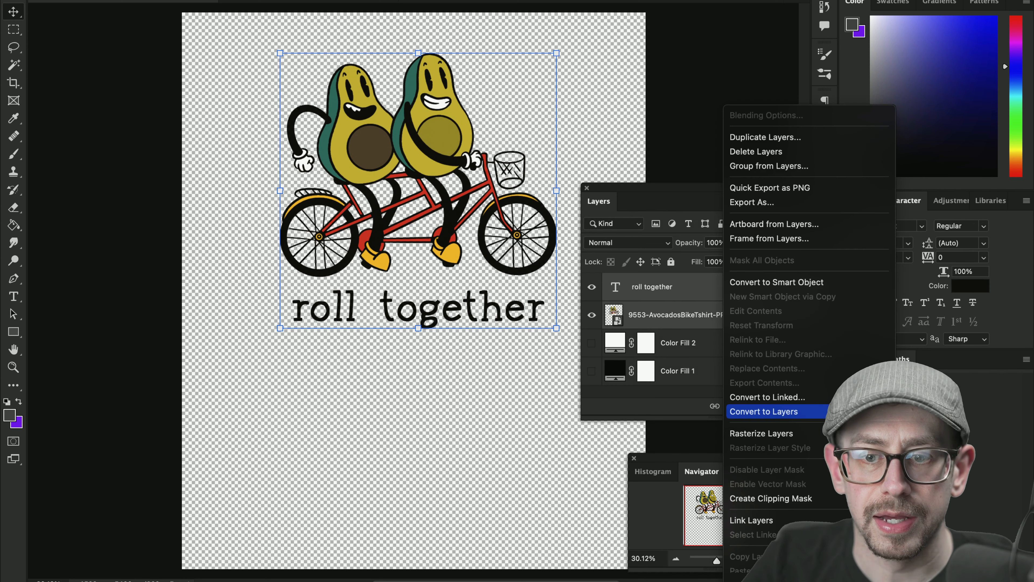
scroll(819, 399, down, 5)
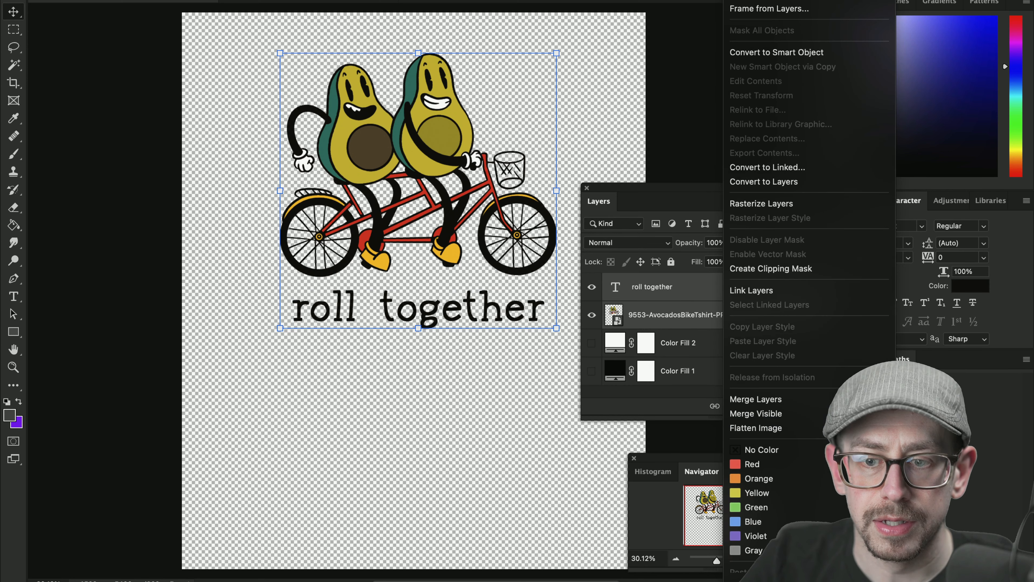
click(820, 397)
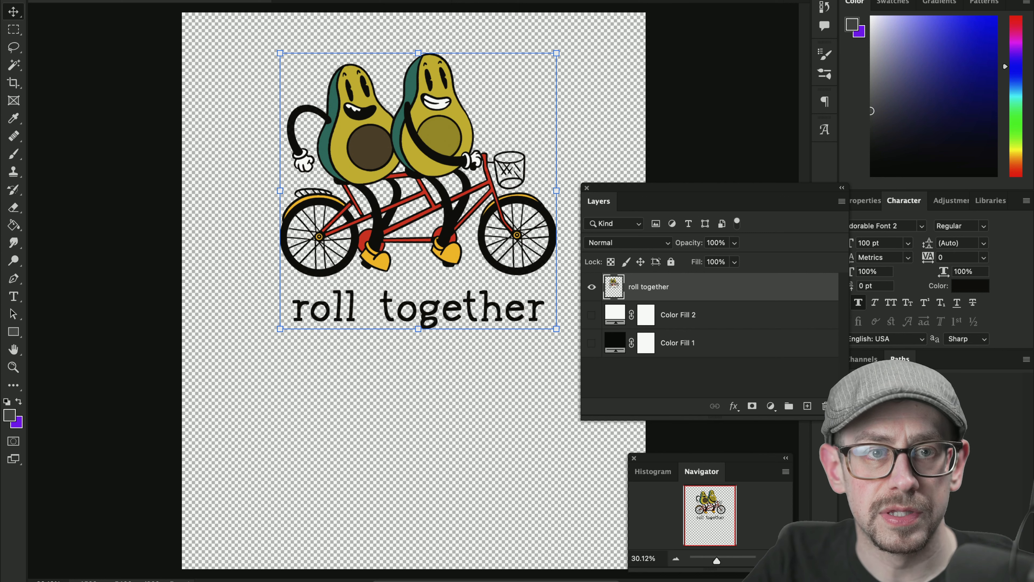
Trim the canvas down to the edges of the merged artwork.
click(163, 0)
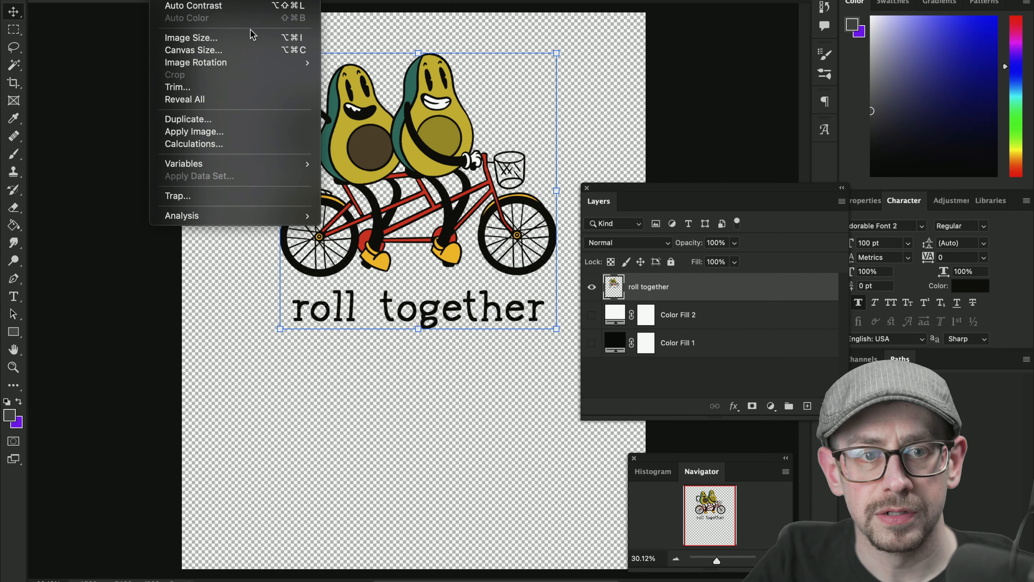
click(258, 87)
click(588, 212)
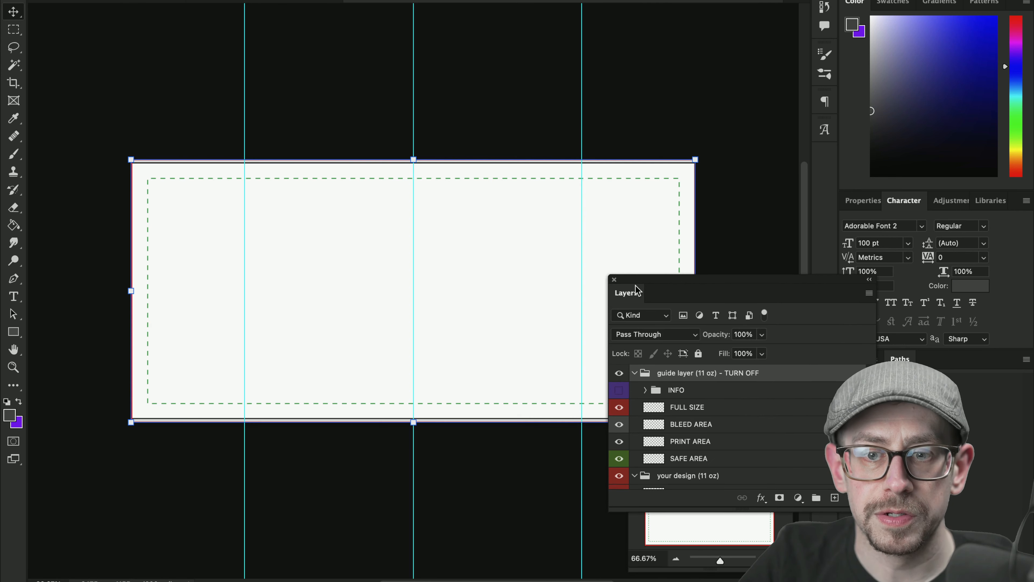
Paste the artwork into the 11 oz mug template, scaled to fit the safe area's height and placed against its left edge.
drag(637, 291, 898, 360)
drag(898, 360, 900, 360)
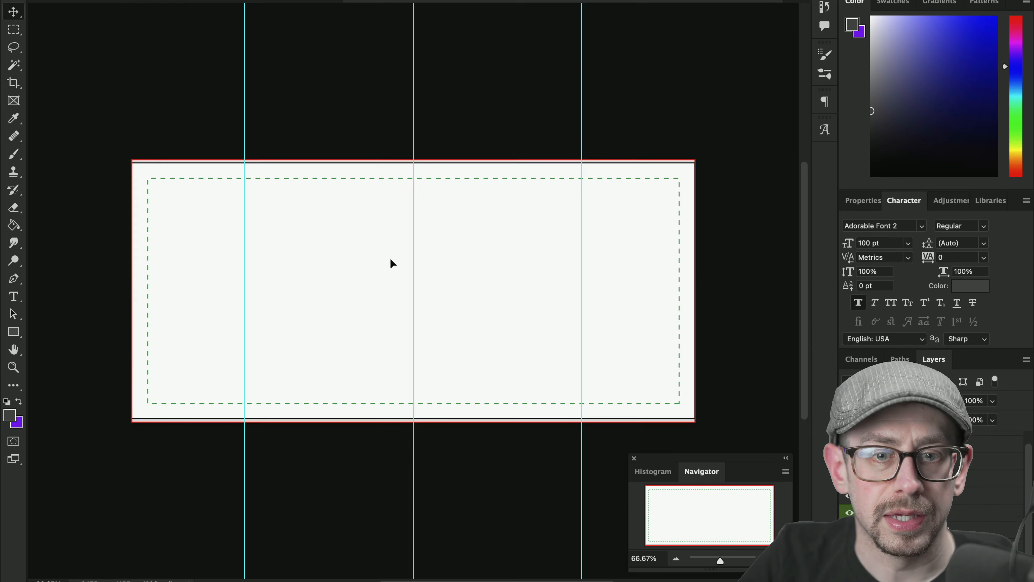
key(super+v)
drag(744, 159, 458, 83)
drag(626, 104, 430, 299)
drag(358, 324, 295, 209)
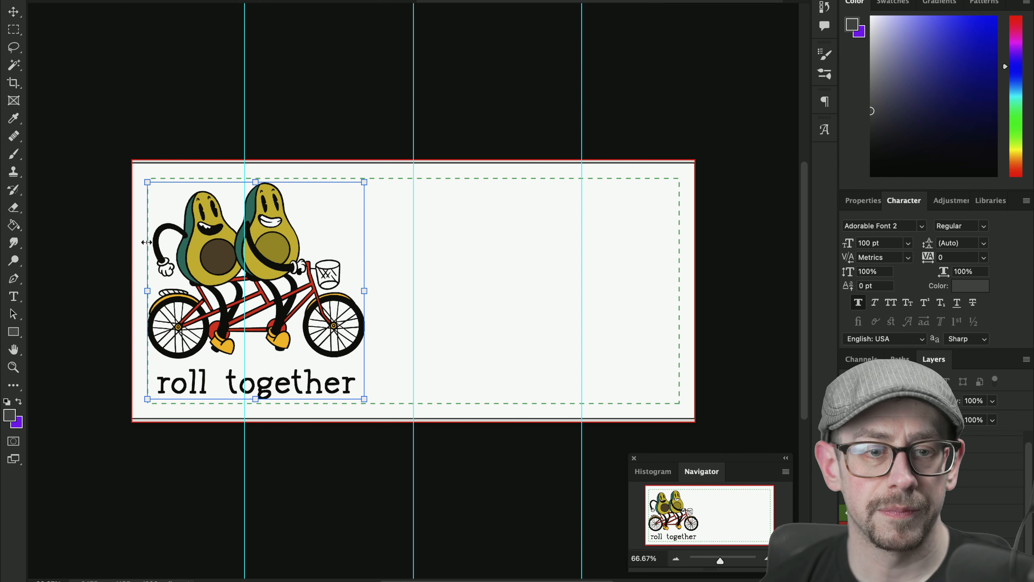
Test the artwork against the template's outer left edge and bring it back to the safe area's left edge.
mouse_move(265, 244)
mouse_down()
mouse_move(276, 243)
mouse_move(267, 247)
mouse_up()
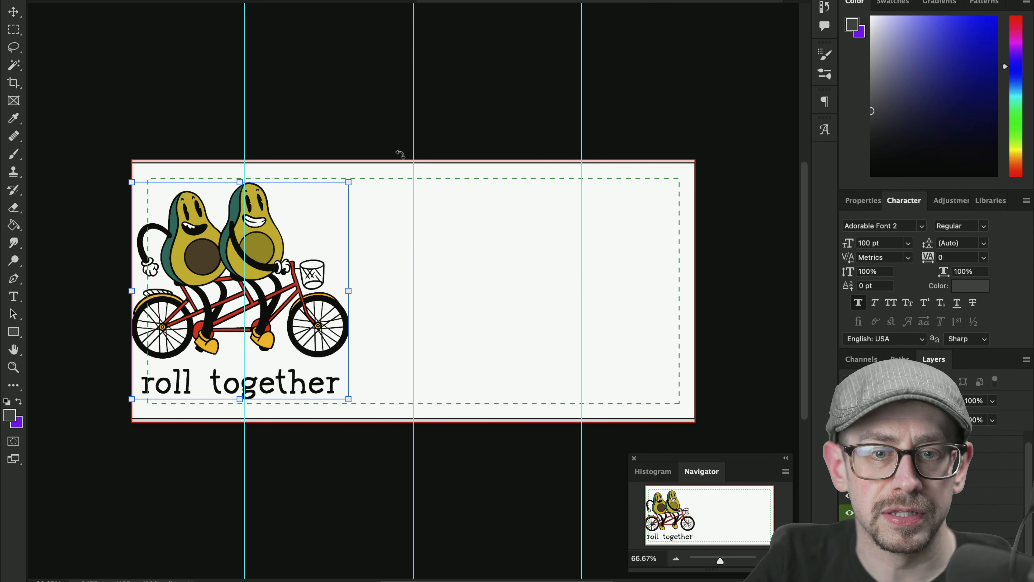
drag(720, 560, 721, 561)
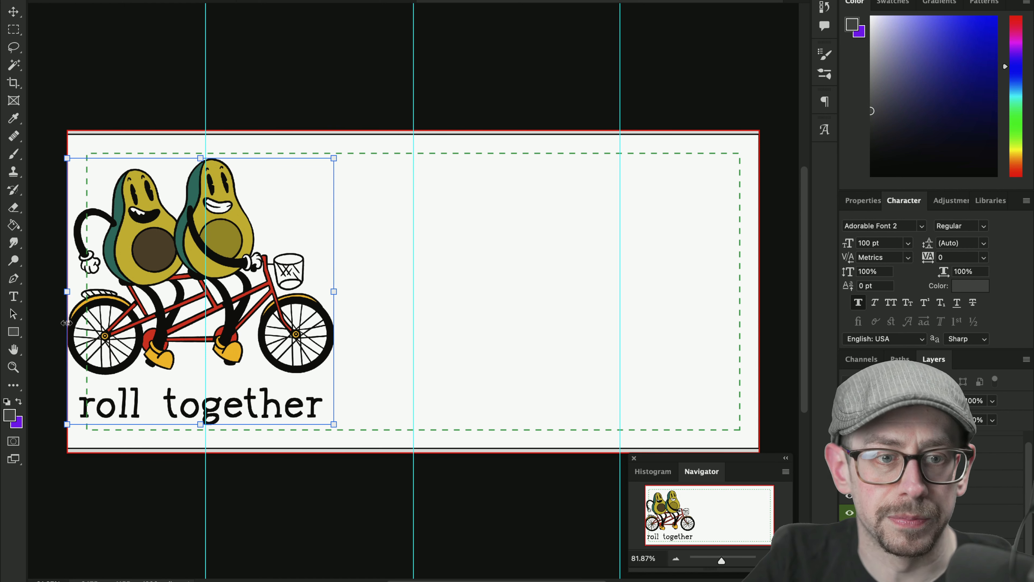
drag(159, 243, 177, 244)
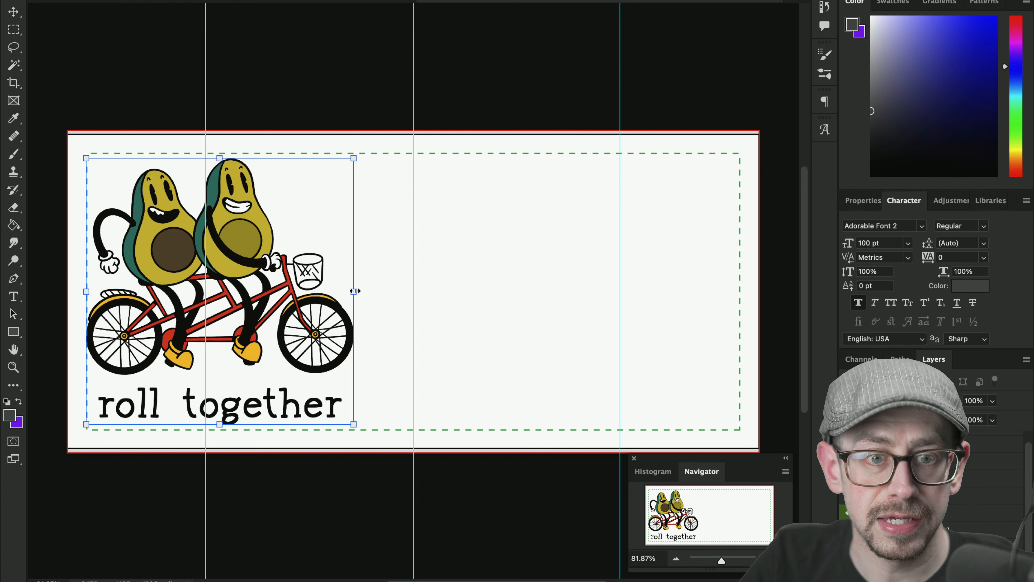
Narrow the artwork to 856 px wide so it centres on the left guide with its left edge on the safe area.
drag(355, 291, 328, 288)
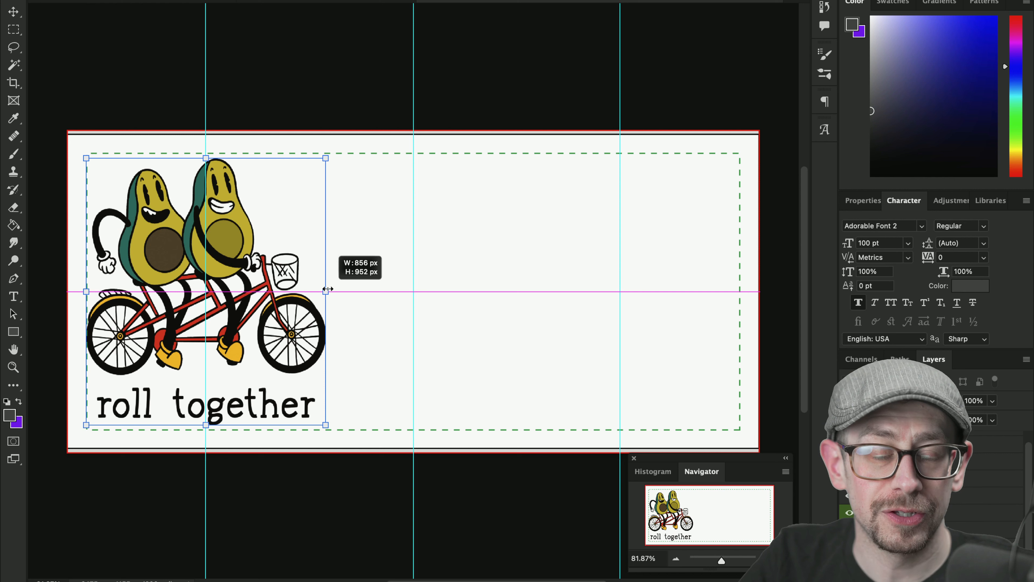
drag(328, 289, 328, 289)
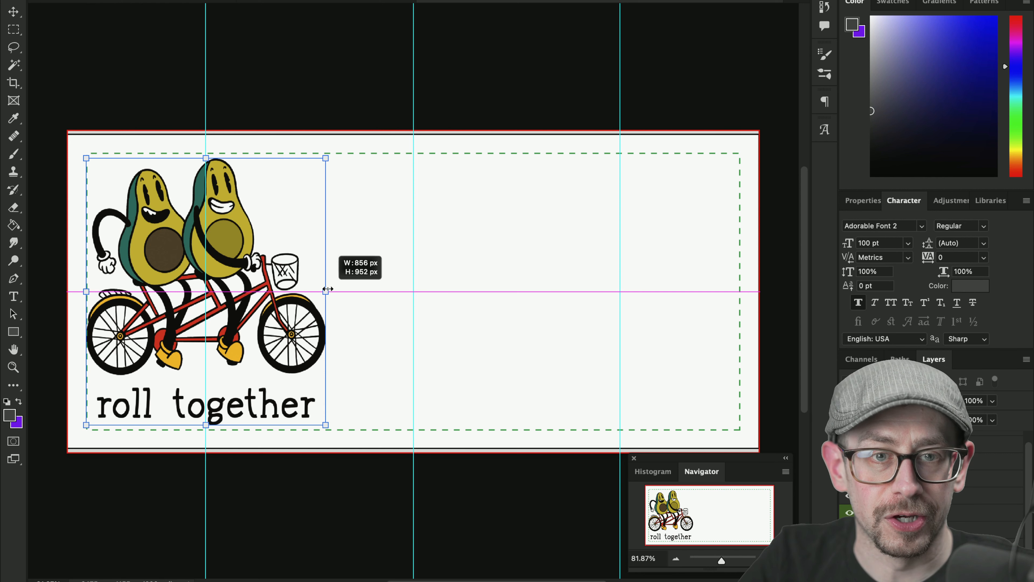
drag(327, 288, 328, 288)
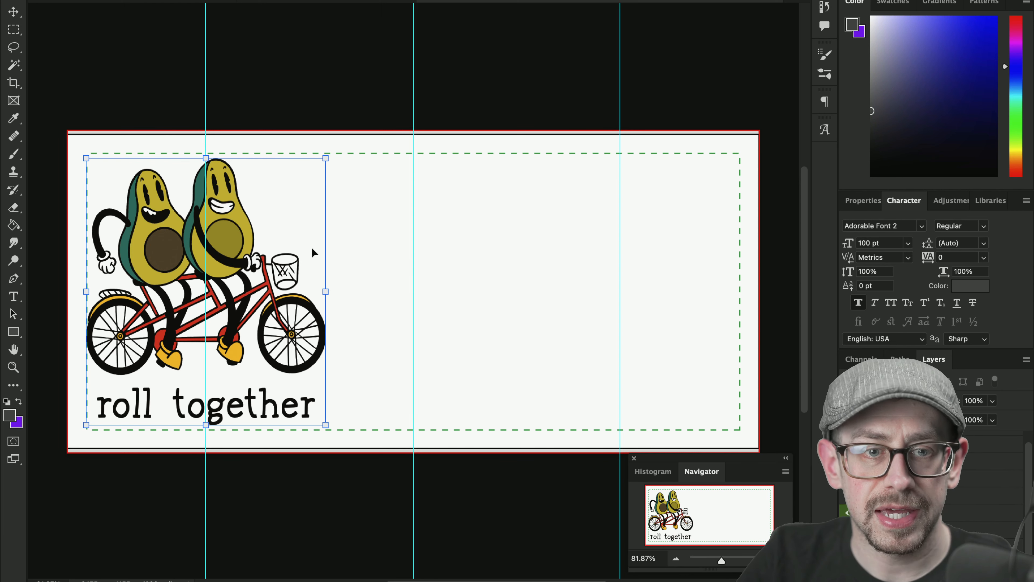
drag(222, 258, 222, 261)
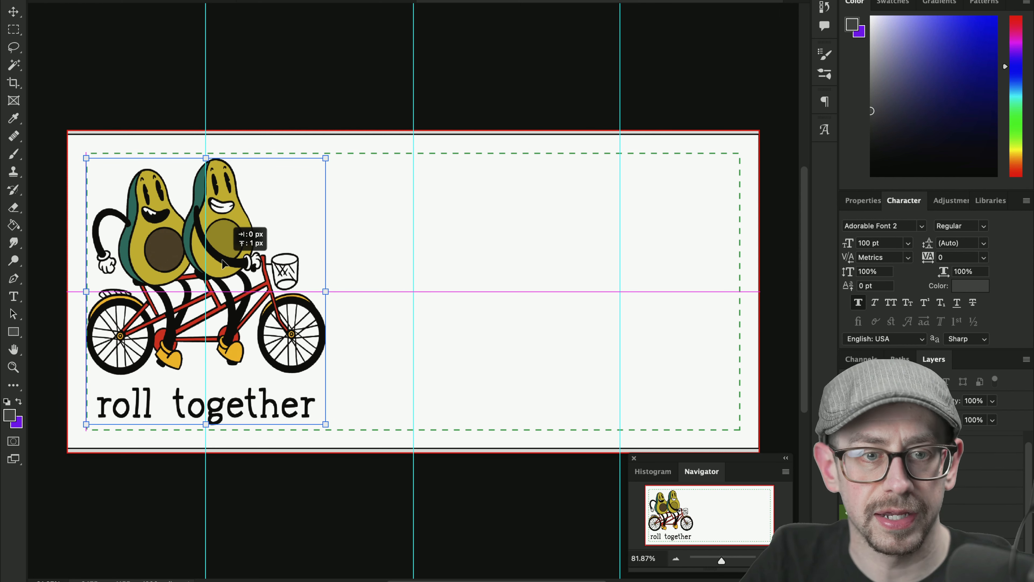
drag(223, 263, 223, 264)
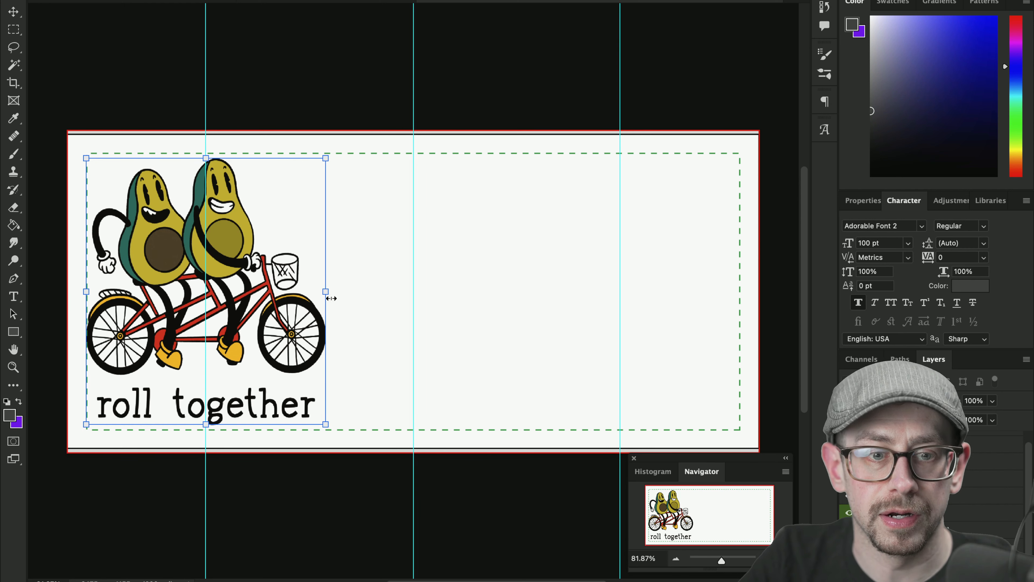
Duplicate the artwork layer and move the copy horizontally until it is centred on the right guide.
right_click(432, 345)
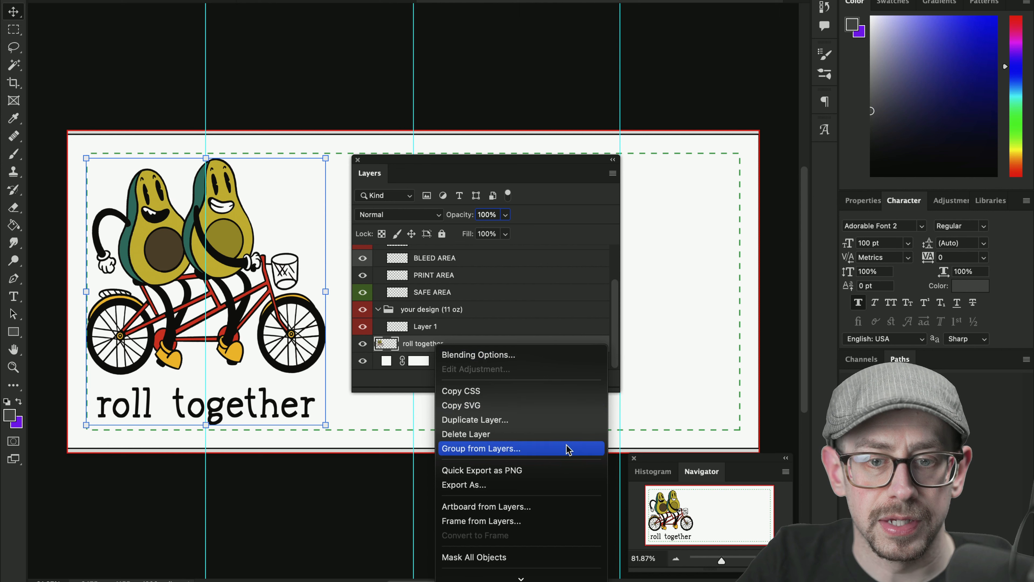
click(558, 427)
key(Return)
drag(158, 237, 622, 240)
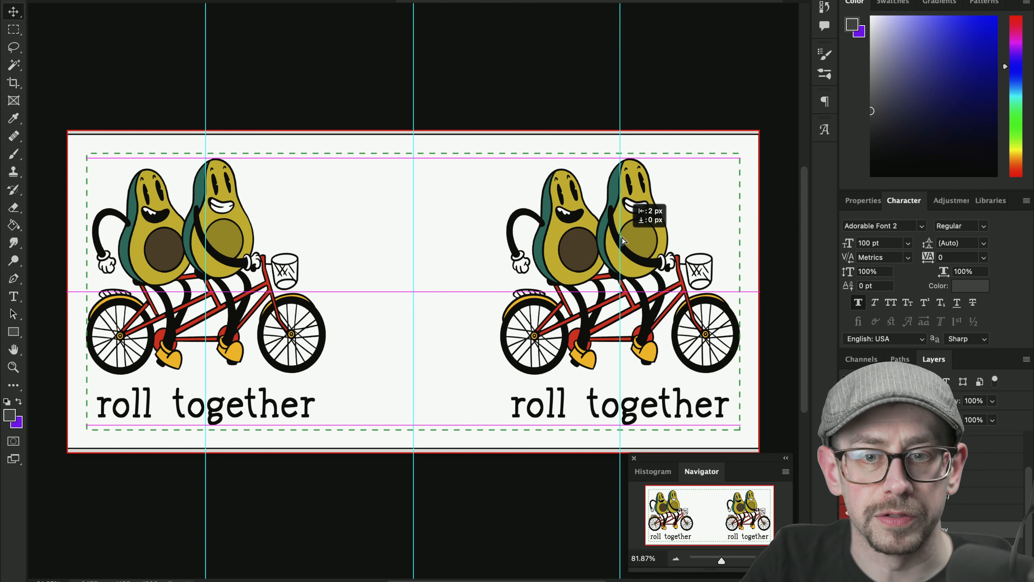
drag(622, 240, 622, 240)
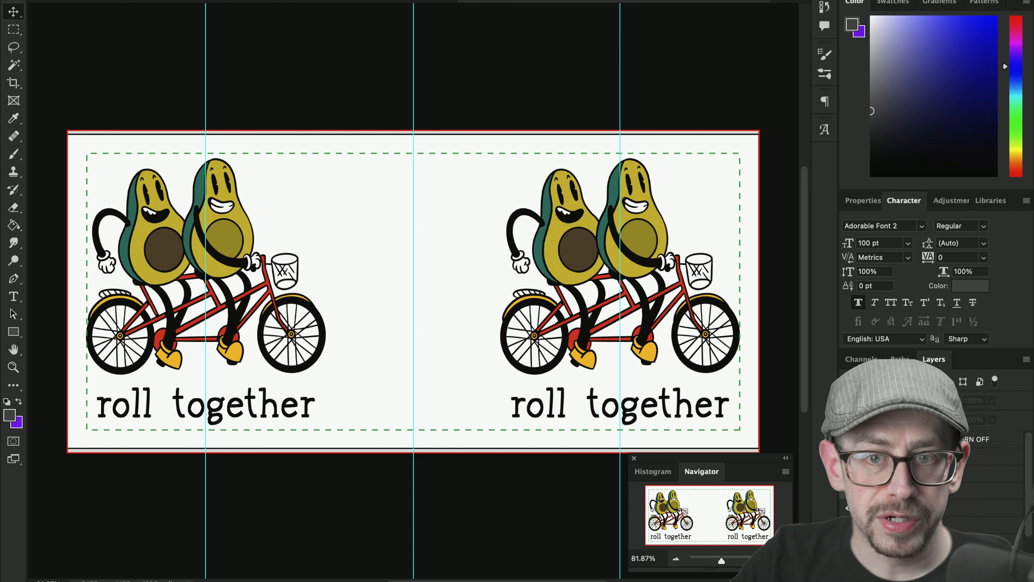
Hide the white background and the template's size, bleed, print and safe area layers so only the artwork shows.
key(super+comma)
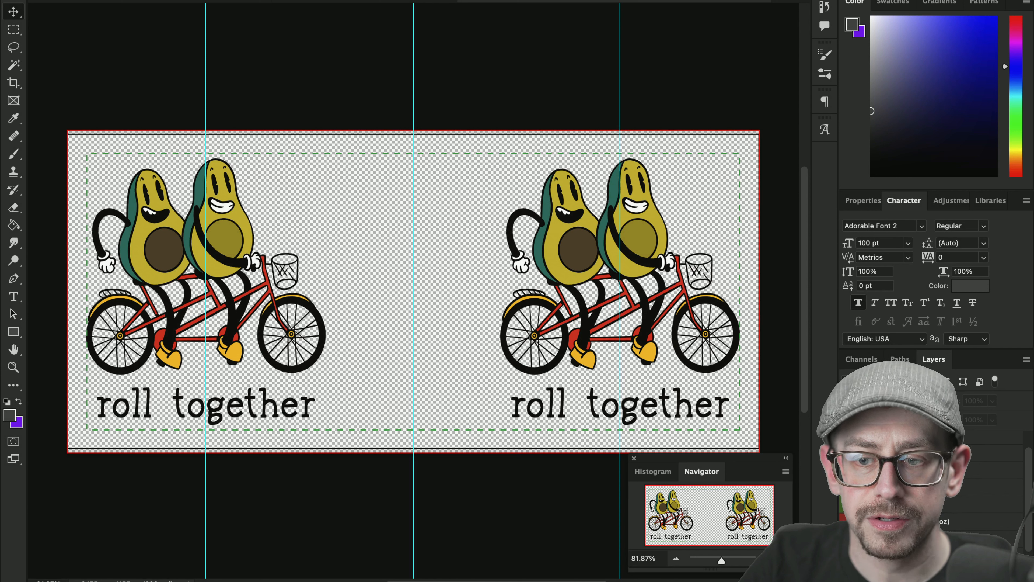
scroll(933, 489, up, 2)
click(848, 456)
click(848, 473)
click(848, 491)
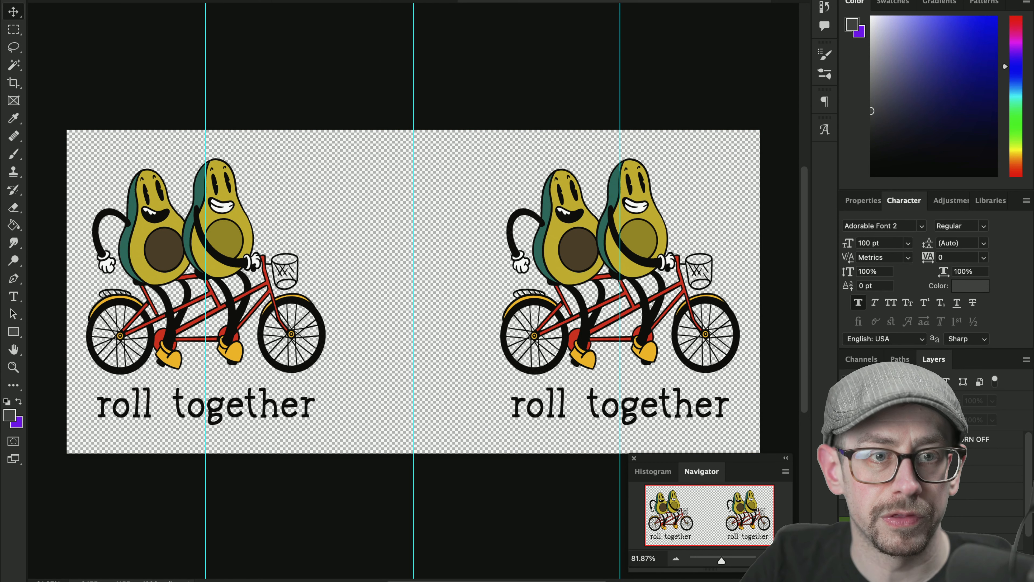
Export the mug design as rolltogethermug1.png and add it to the Ceramic Mug 11oz product in Printify.
click(102, 1)
mouse_move(216, 128)
click(344, 130)
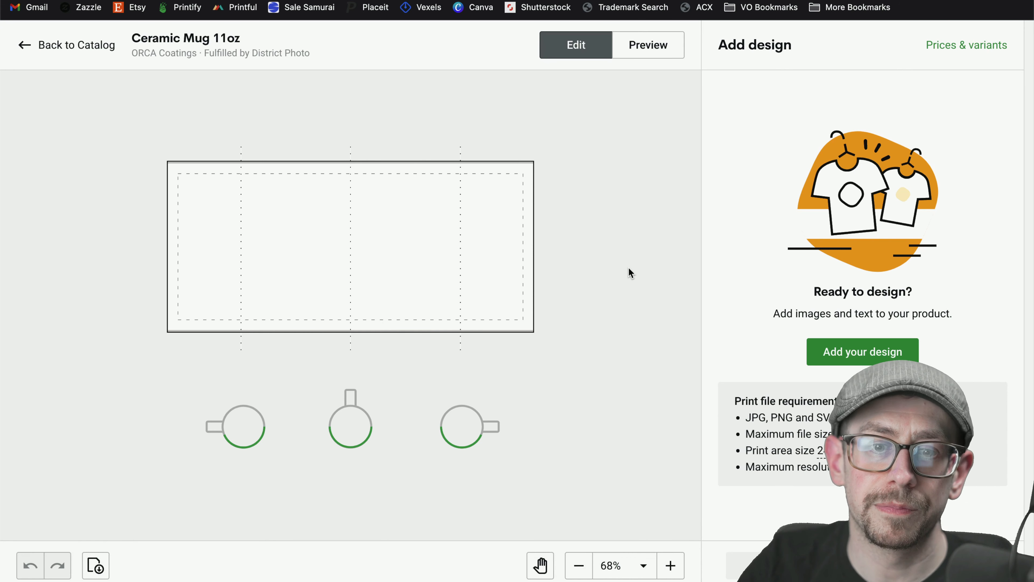
click(842, 350)
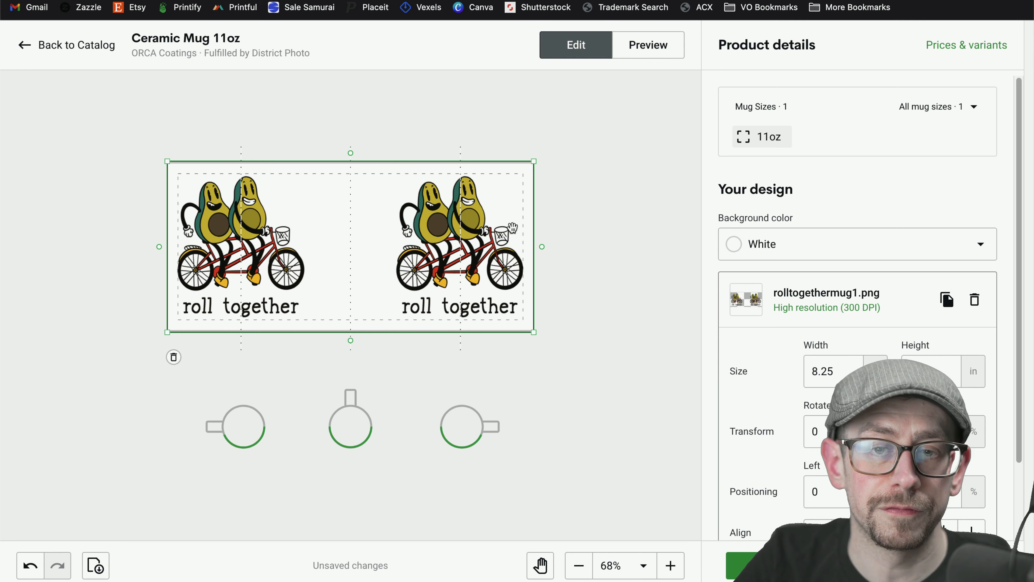
Preview the mug mockups and examine the design in the Left, Right and Context 3 views.
click(650, 48)
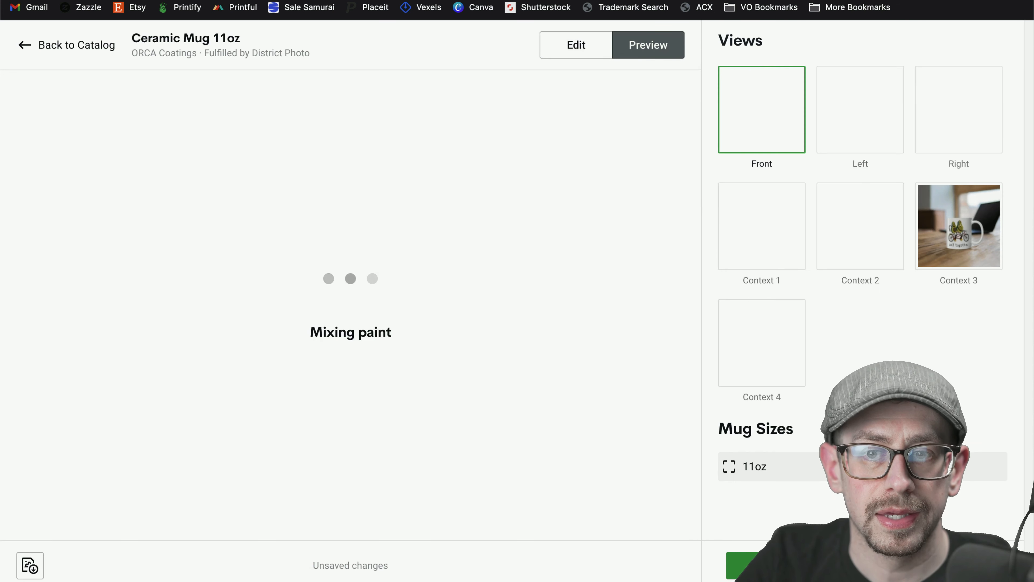
click(889, 161)
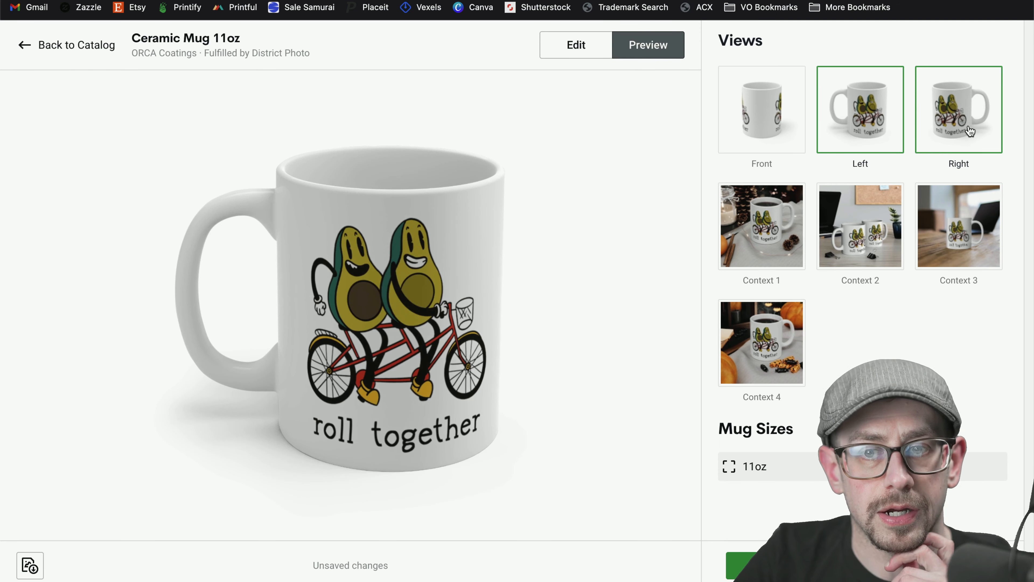
click(968, 122)
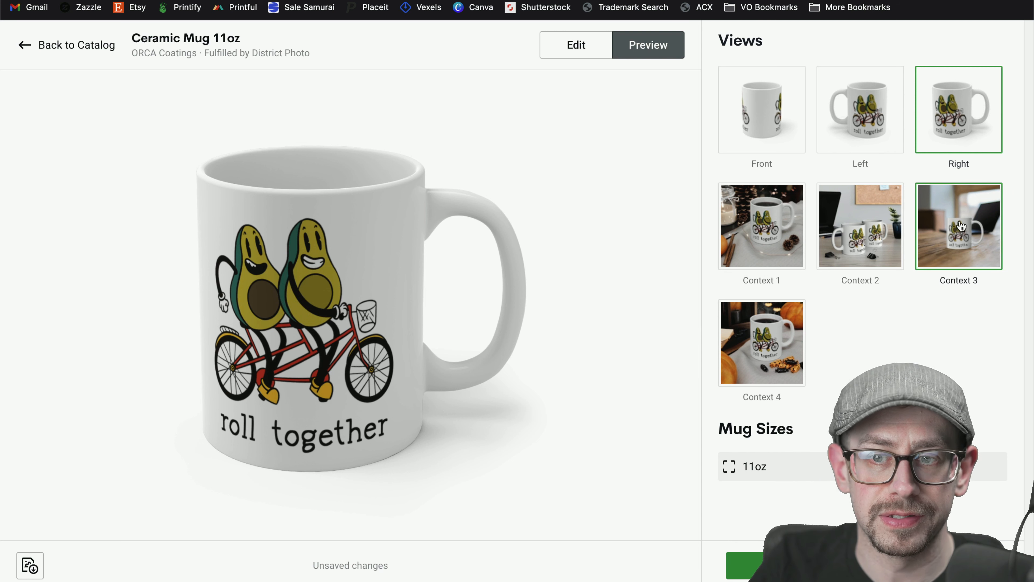
click(956, 240)
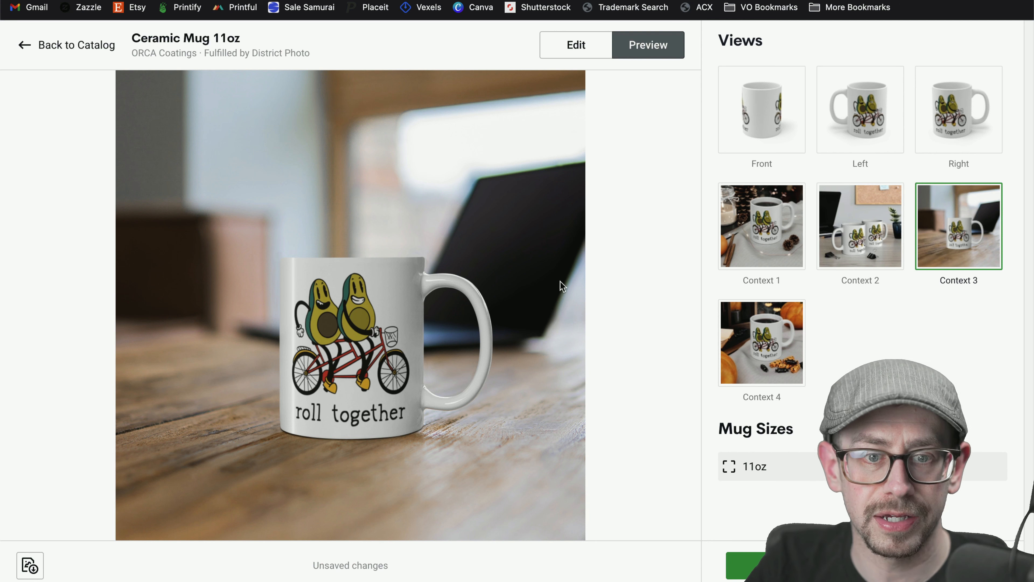
click(959, 118)
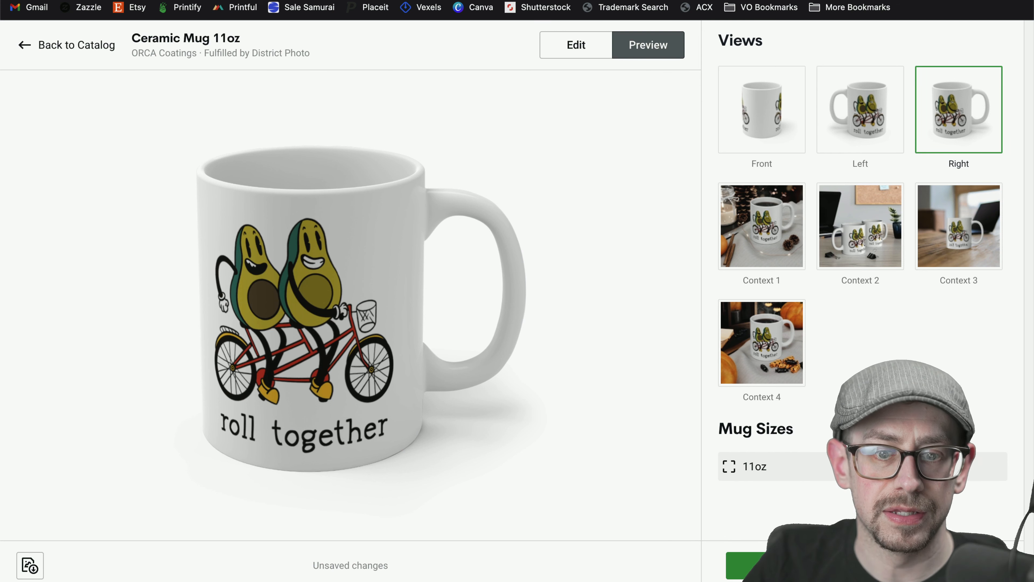
mouse_move(374, 564)
click(231, 563)
click(644, 256)
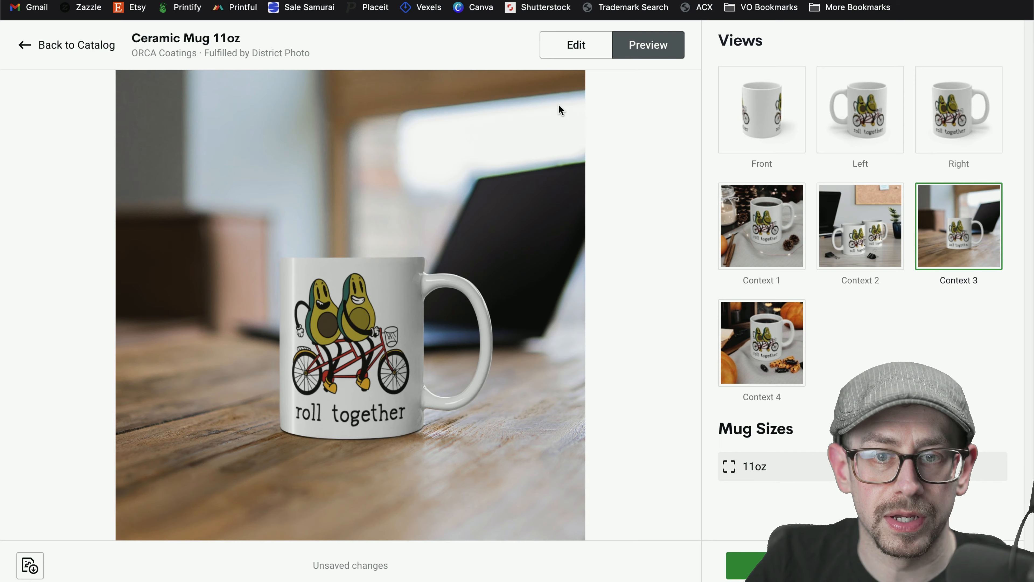
Examine the right-hand artwork's position against the dotted centre line in the product editor at 122%, and return to the mockup preview.
click(570, 58)
scroll(492, 486, up, 5)
drag(492, 486, 491, 484)
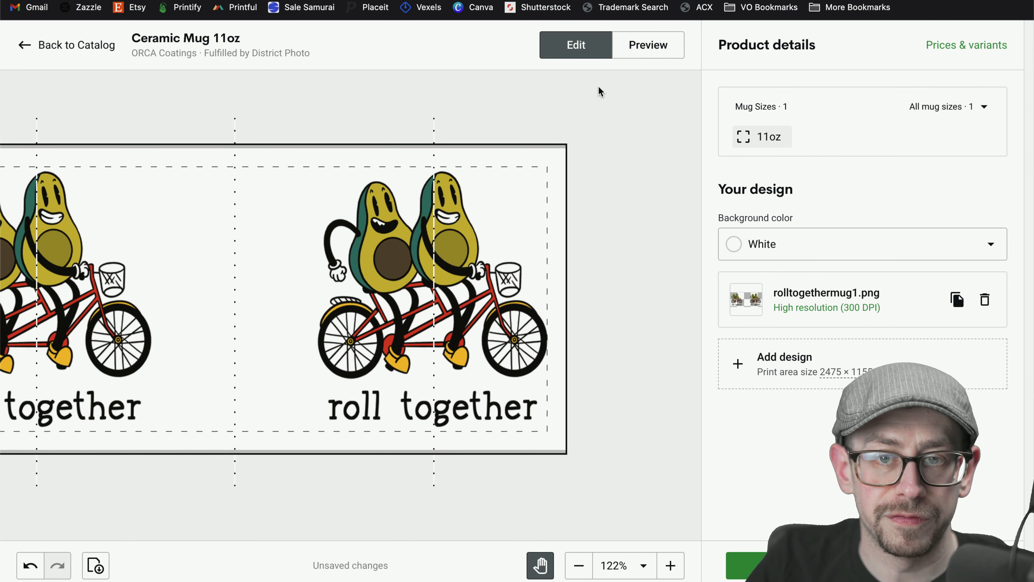
click(630, 56)
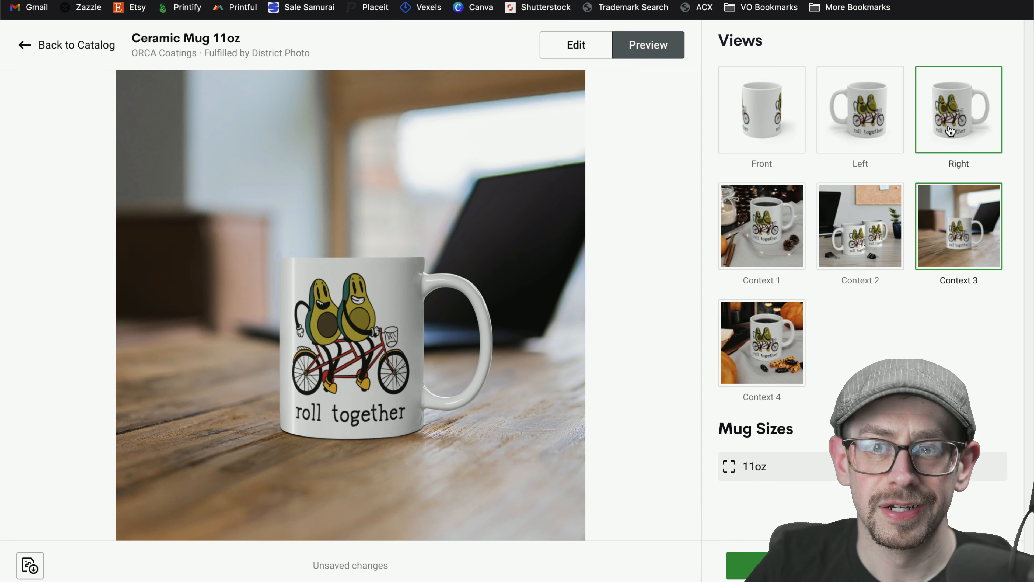
Examine the mug mockup in the Right view and return to the product editor.
click(950, 130)
click(579, 58)
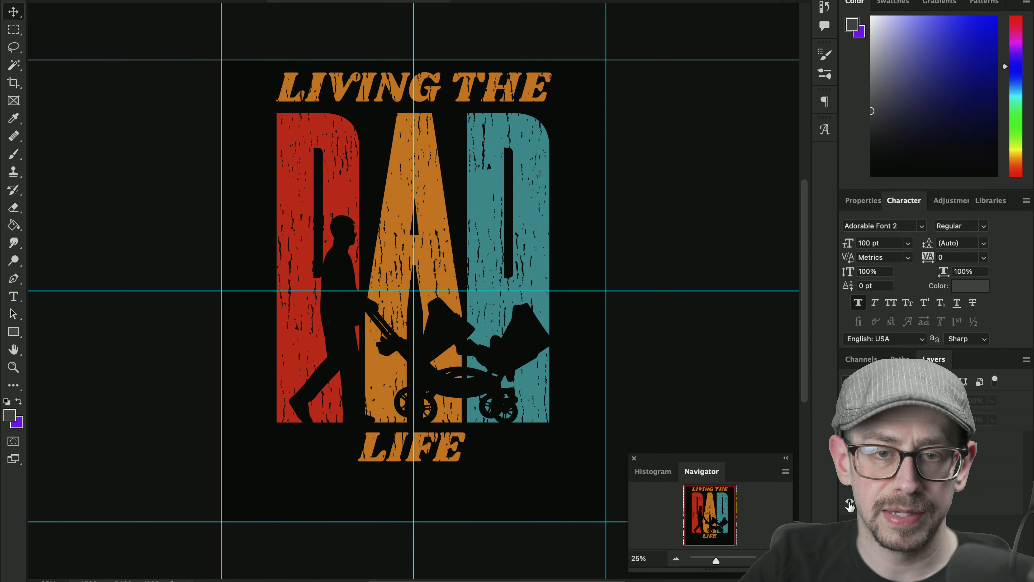
Switch to Photoshop, hide the Living the Dad Life design's black background, and trim the transparent pixels from all four sides.
click(849, 504)
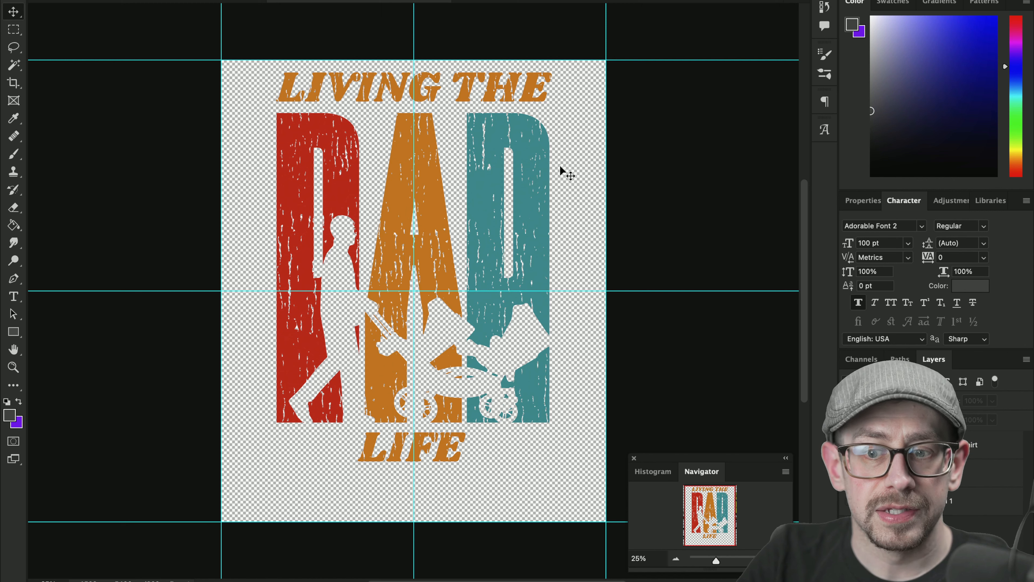
click(226, 1)
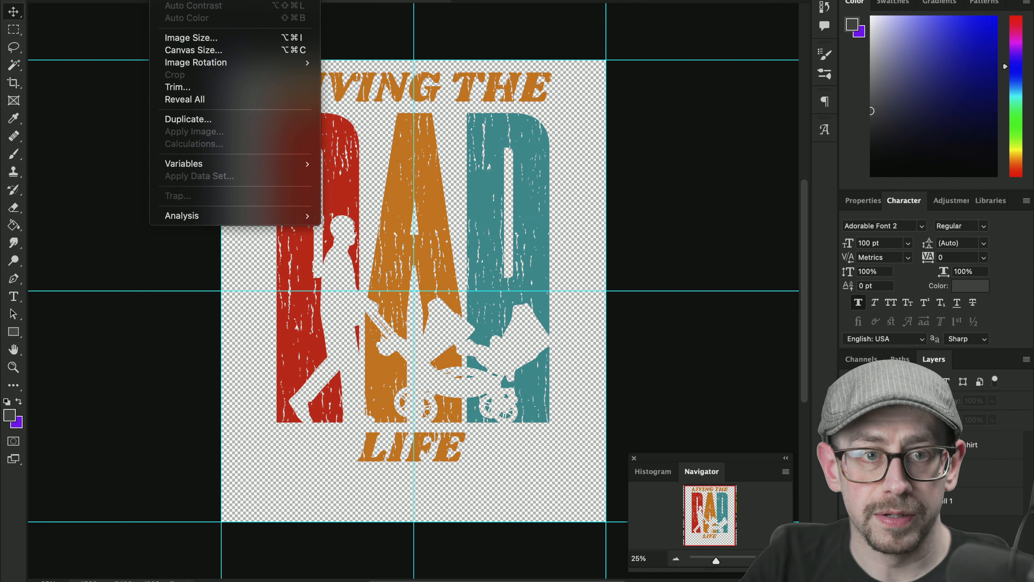
click(248, 86)
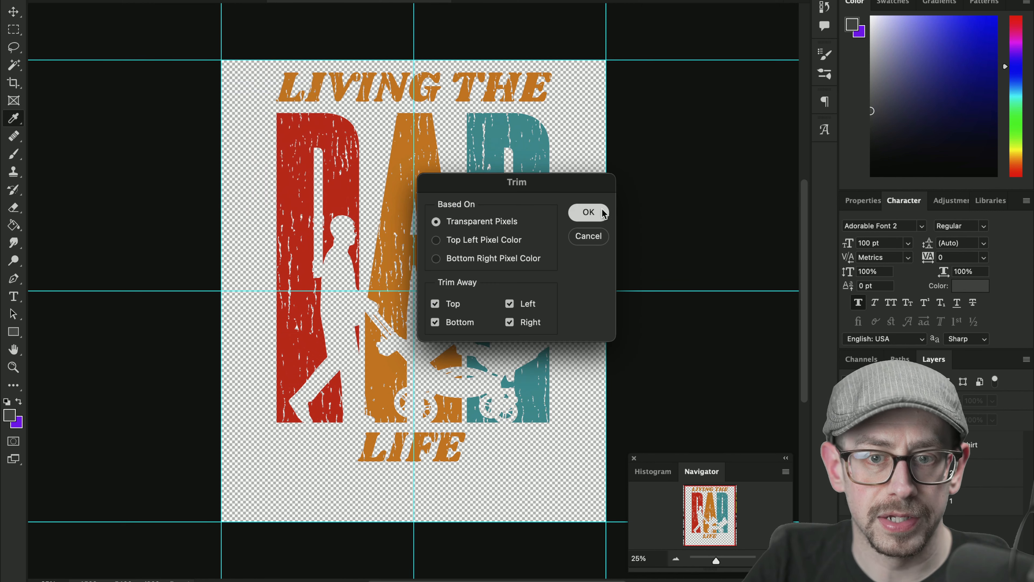
click(591, 212)
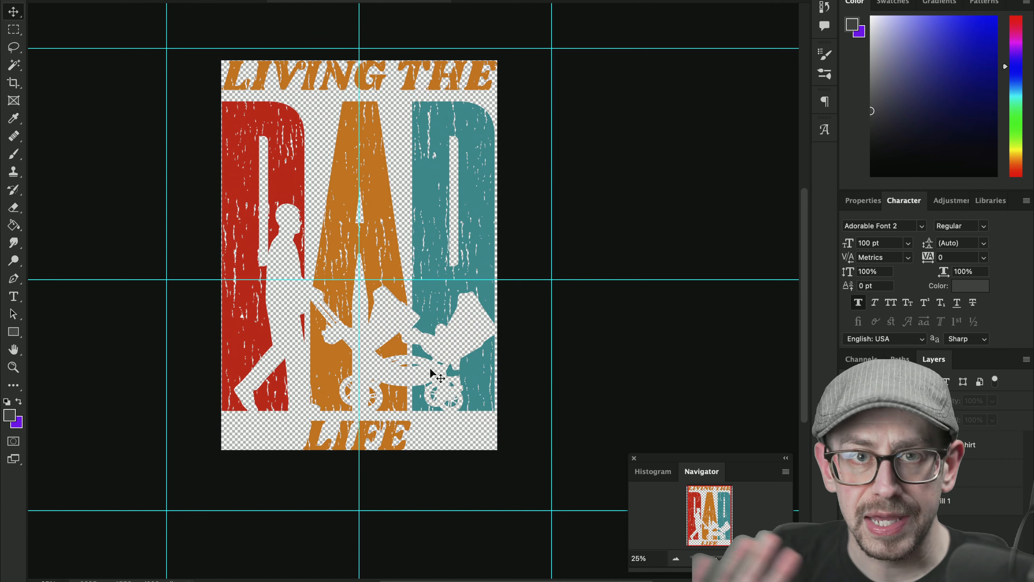
Export the trimmed design as a transparent PNG named dadlife_mug in the Downloads folder.
click(106, 0)
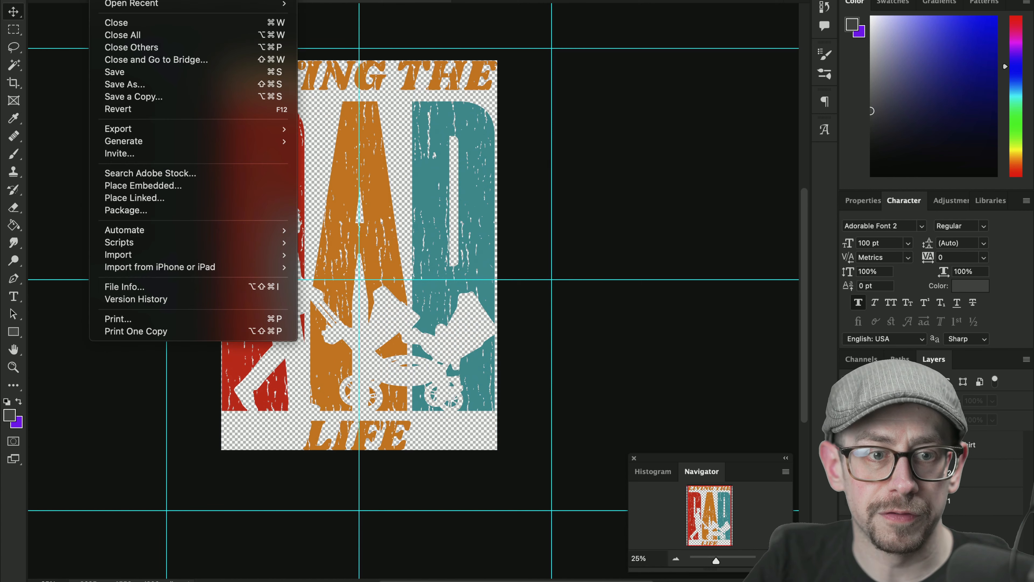
click(342, 141)
key(Return)
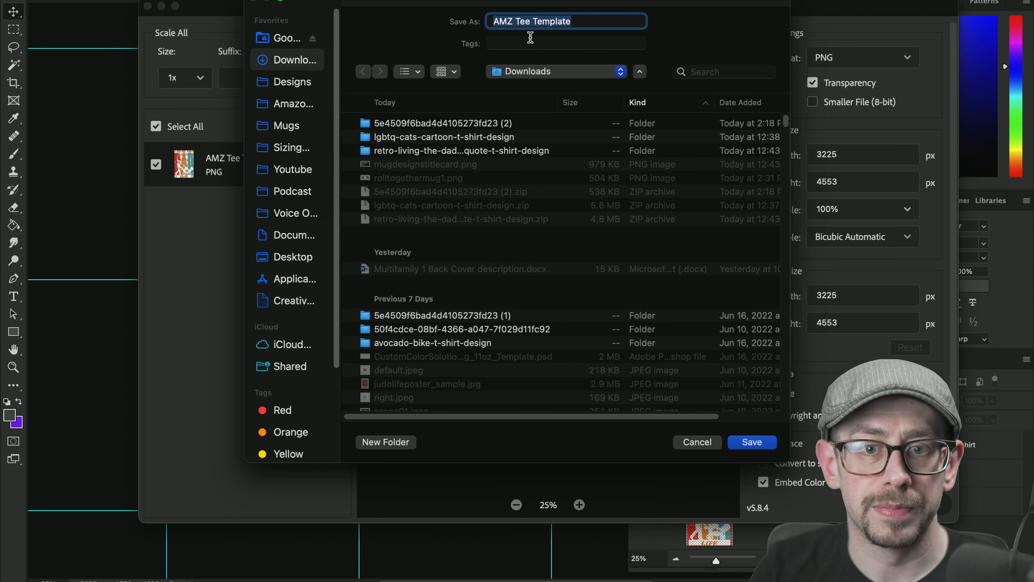
text(dadlife_mugr)
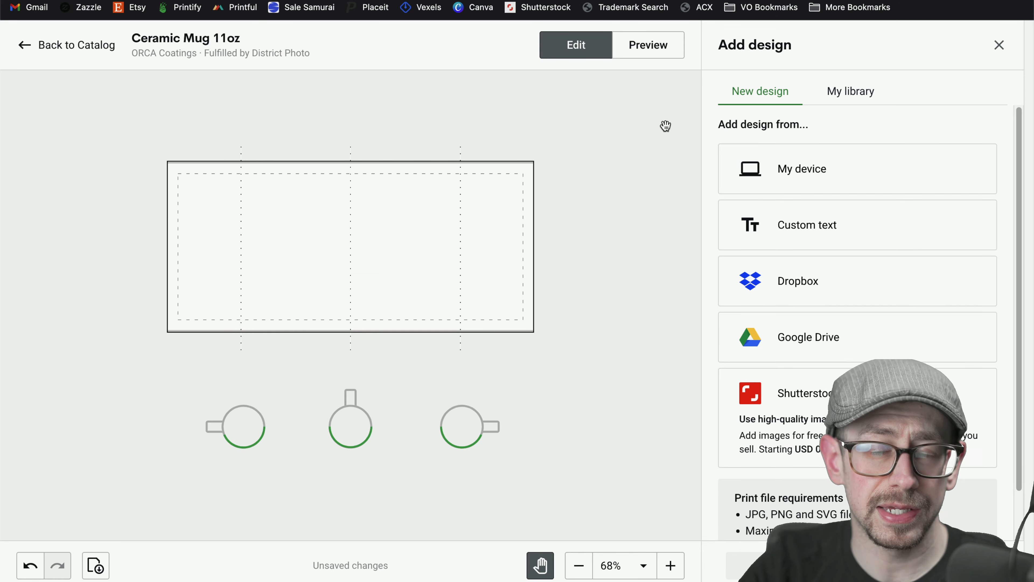
In Printify, add dadlife_mug.png from the Downloads folder to the Ceramic Mug 11oz.
click(832, 160)
click(433, 191)
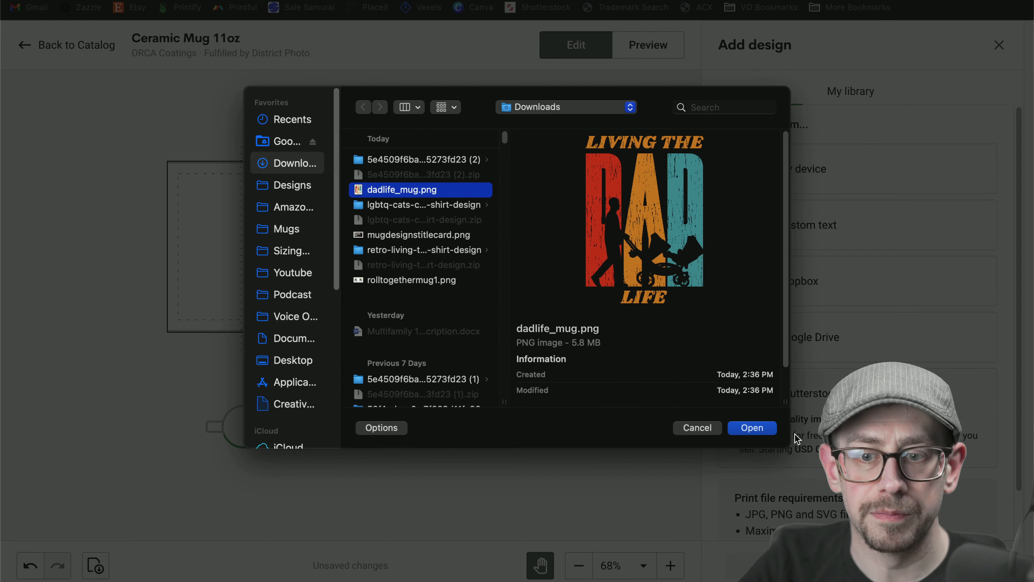
click(752, 427)
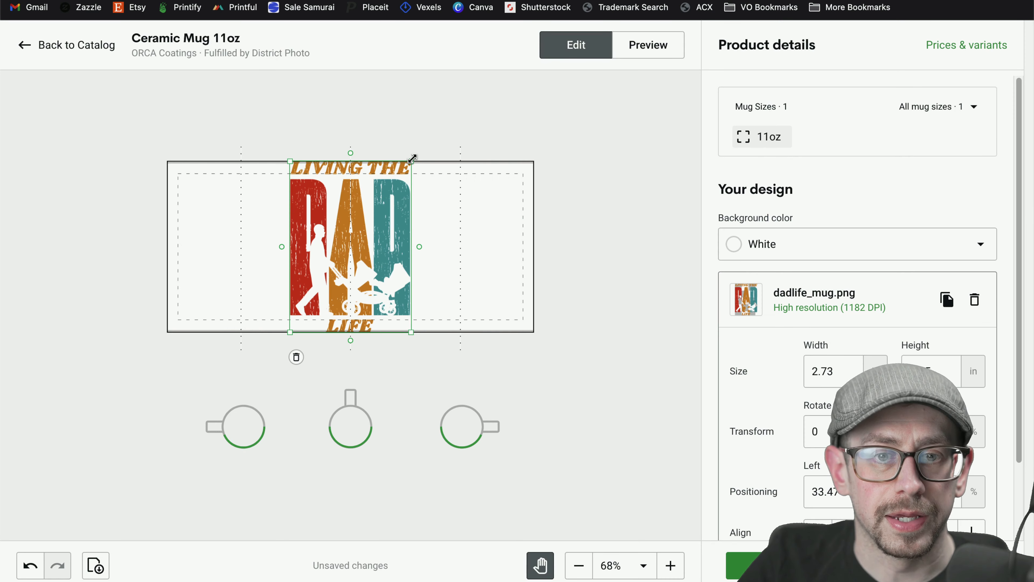
Scale the dad life design down to about 2.32 in wide so it fits inside the dashed safe area.
drag(413, 158, 413, 160)
click(671, 565)
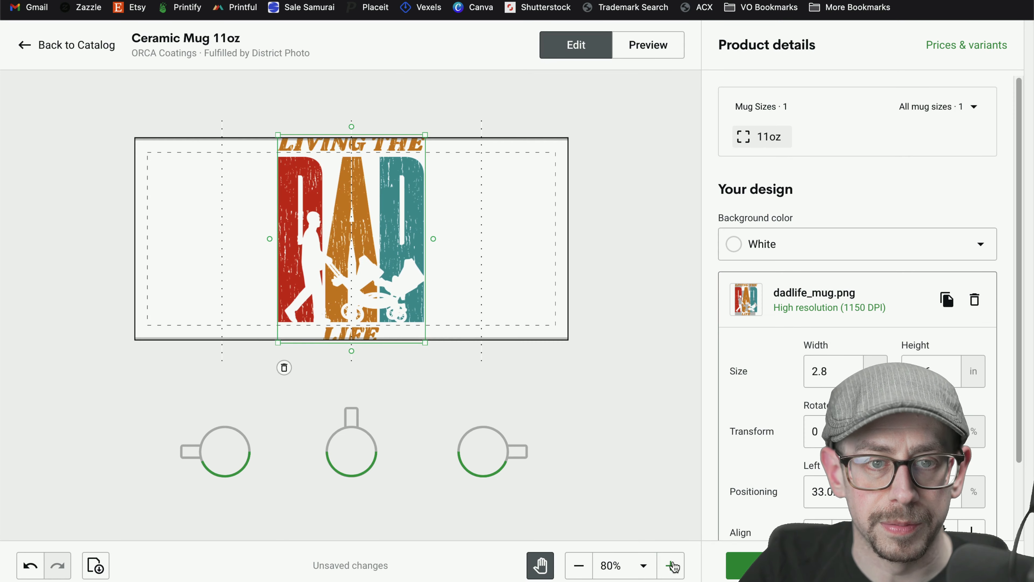
click(670, 565)
drag(441, 94, 438, 98)
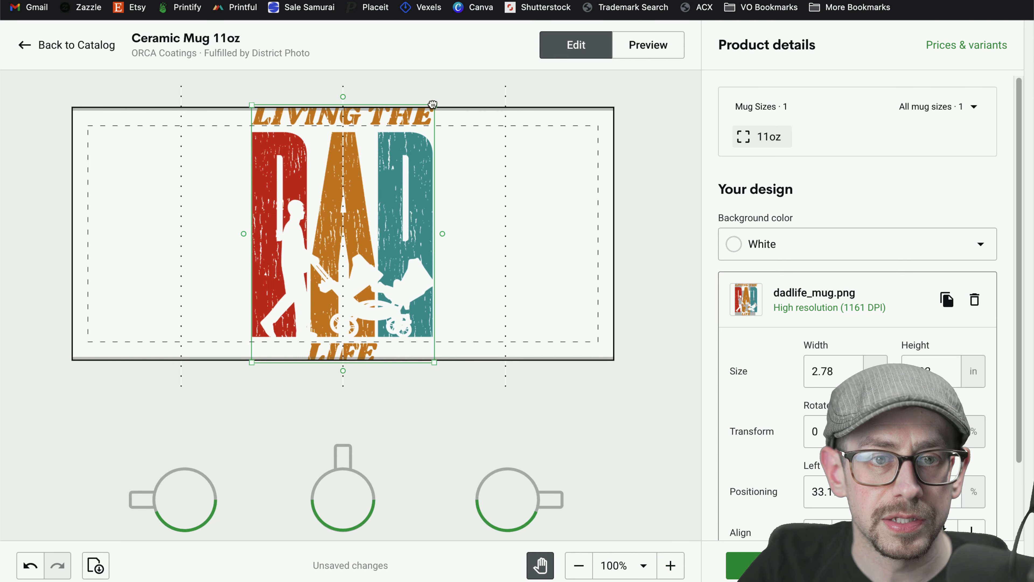
drag(394, 216, 421, 216)
drag(458, 113, 442, 130)
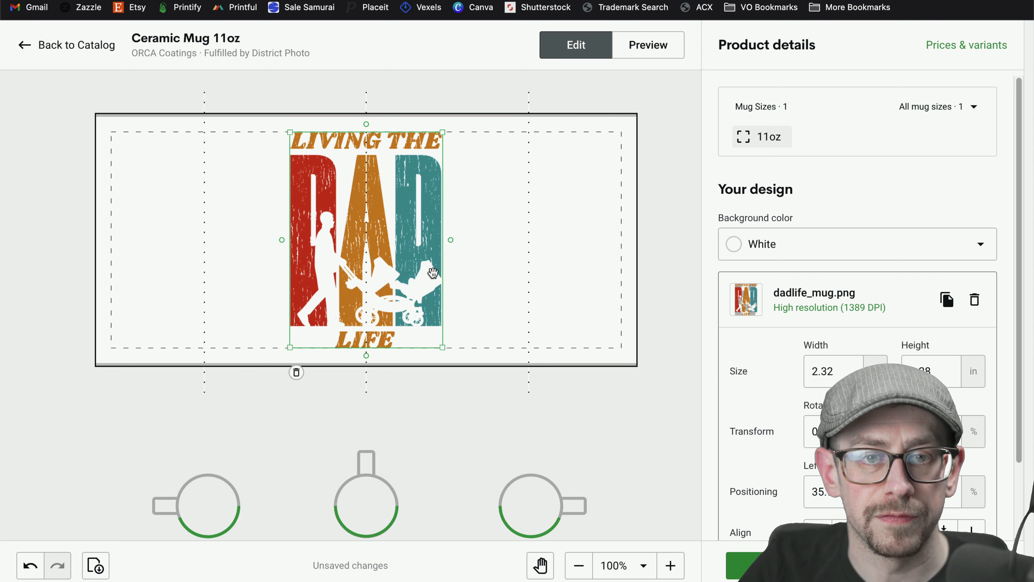
Move the design onto the left dotted centre line within the safe area, at about 5.63% from the left.
drag(412, 294, 270, 285)
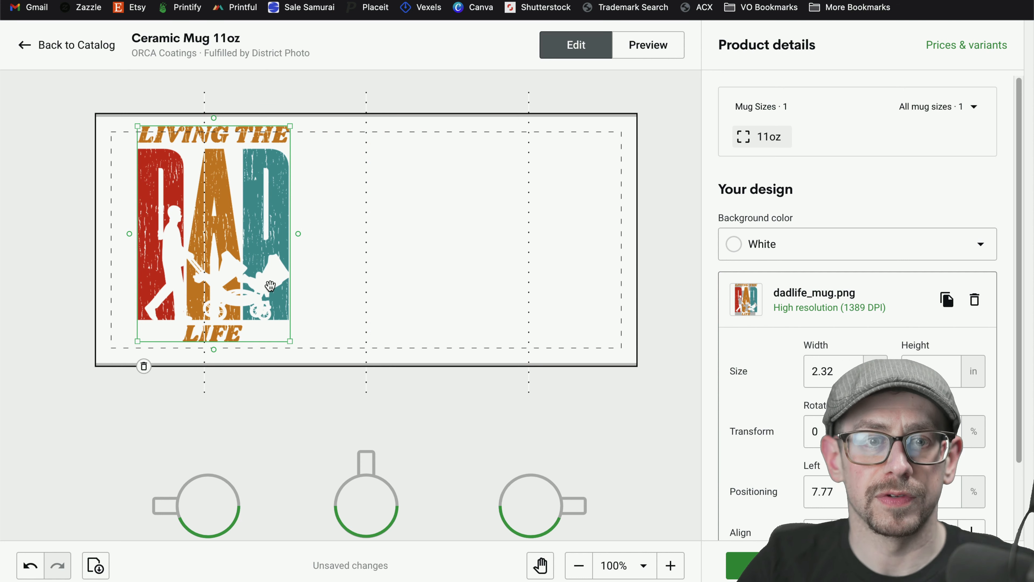
drag(262, 212, 251, 217)
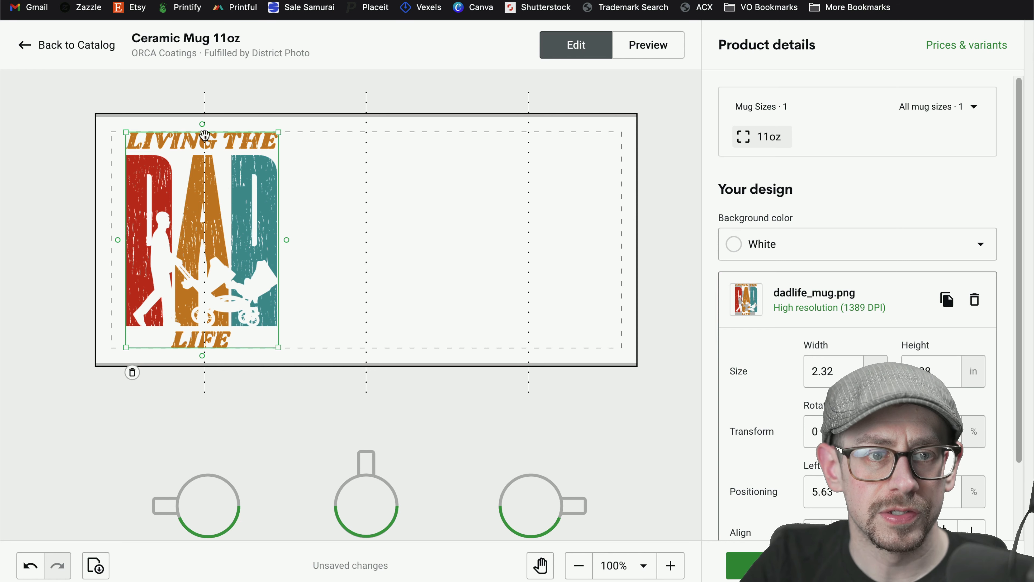
click(671, 565)
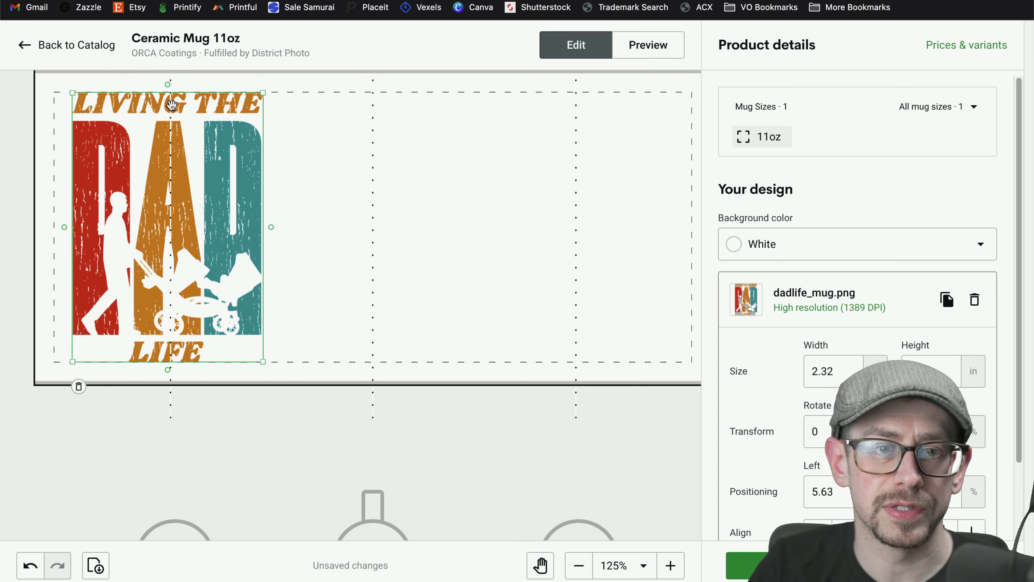
click(578, 565)
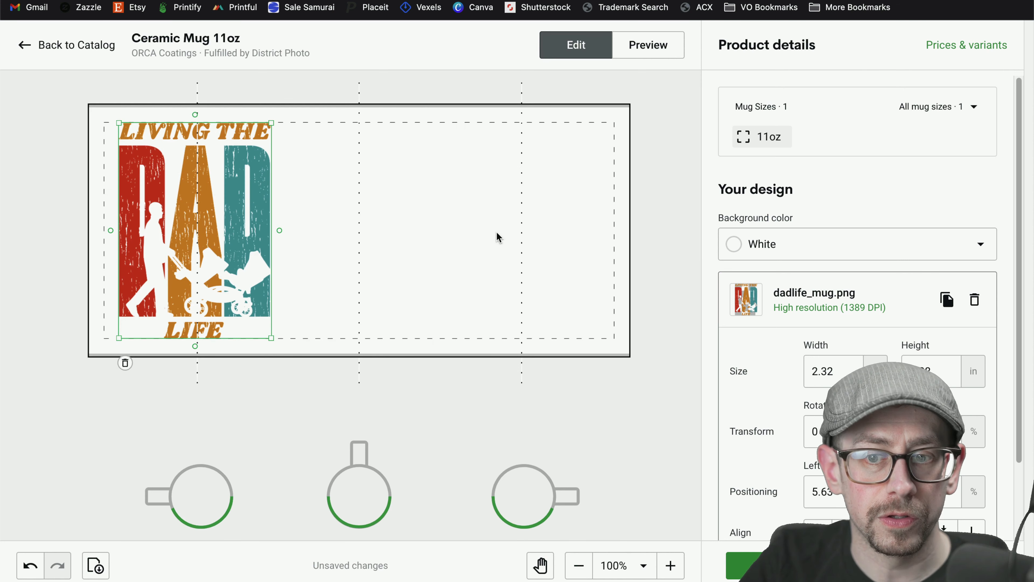
Duplicate the dadlife_mug.png design and place the copy over the right dotted centre line.
scroll(914, 300, down, 3)
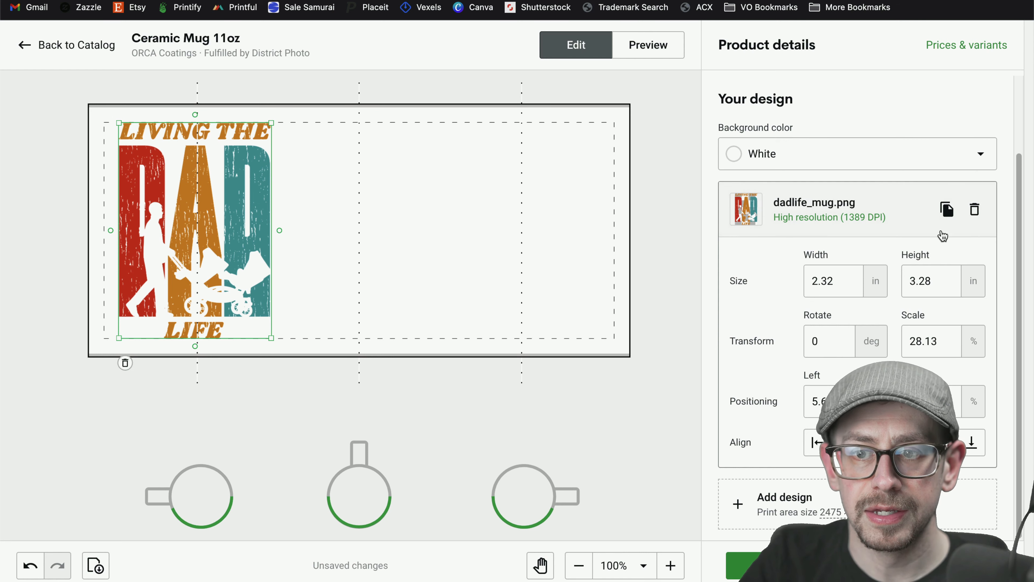
click(950, 218)
drag(271, 233, 571, 232)
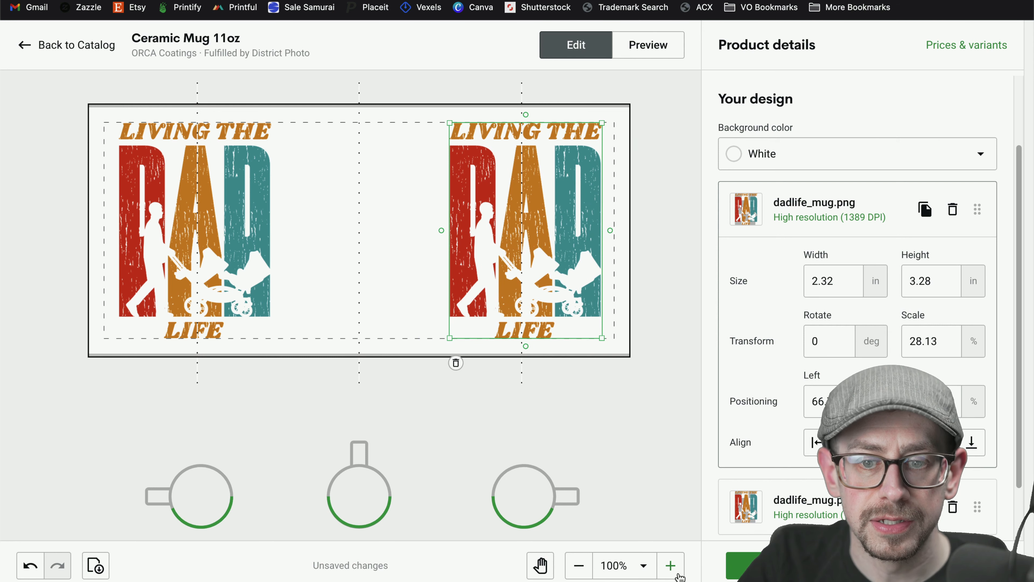
Nudge the duplicate design slightly left to refine its alignment with the right dotted centre line.
click(678, 574)
scroll(590, 409, up, 1)
click(540, 565)
drag(596, 418, 425, 465)
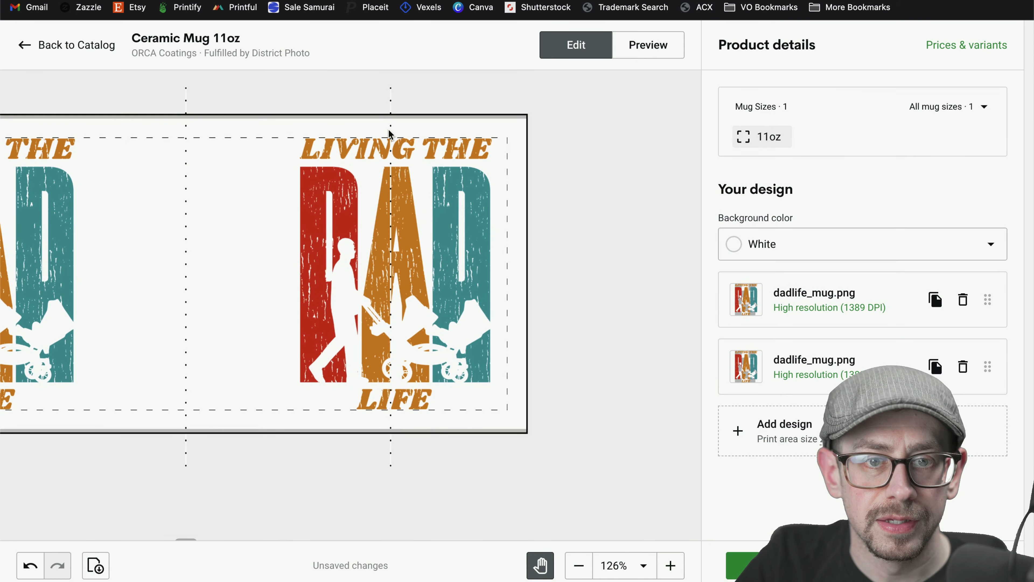
click(545, 569)
click(413, 176)
drag(406, 174, 404, 175)
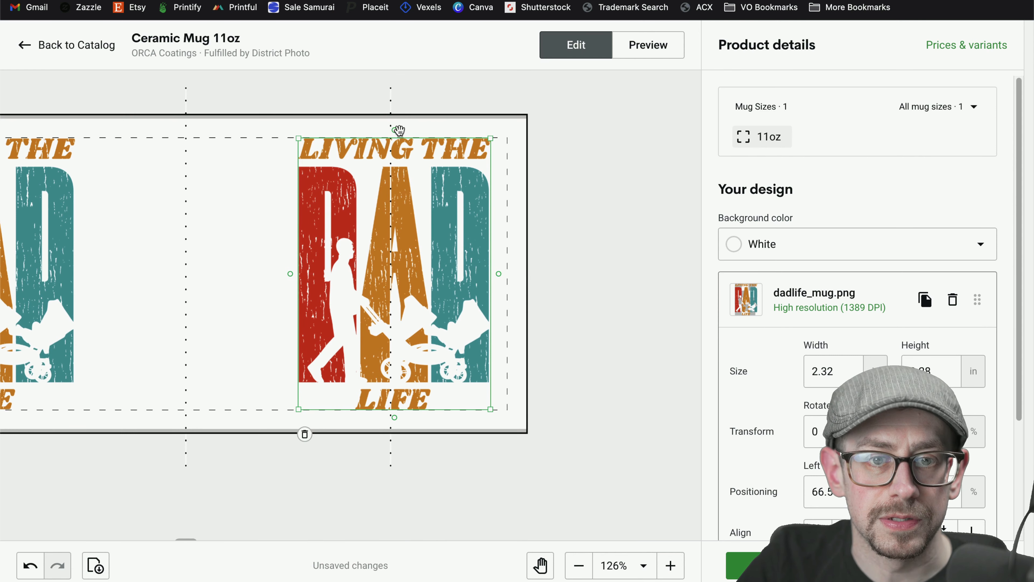
Preview the dad life mug and examine the design in the Left, Right and Context 3 views.
click(652, 52)
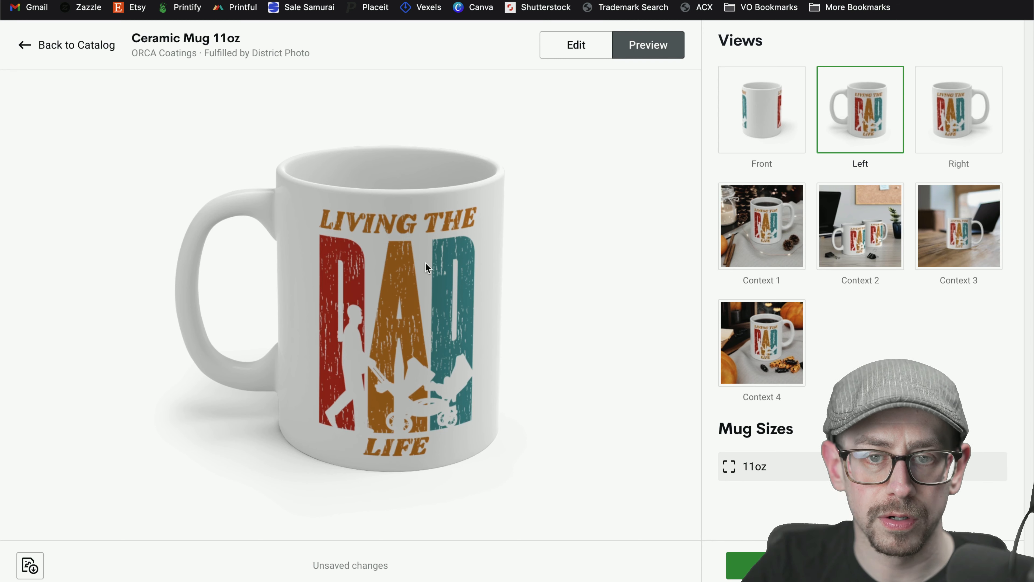
click(959, 120)
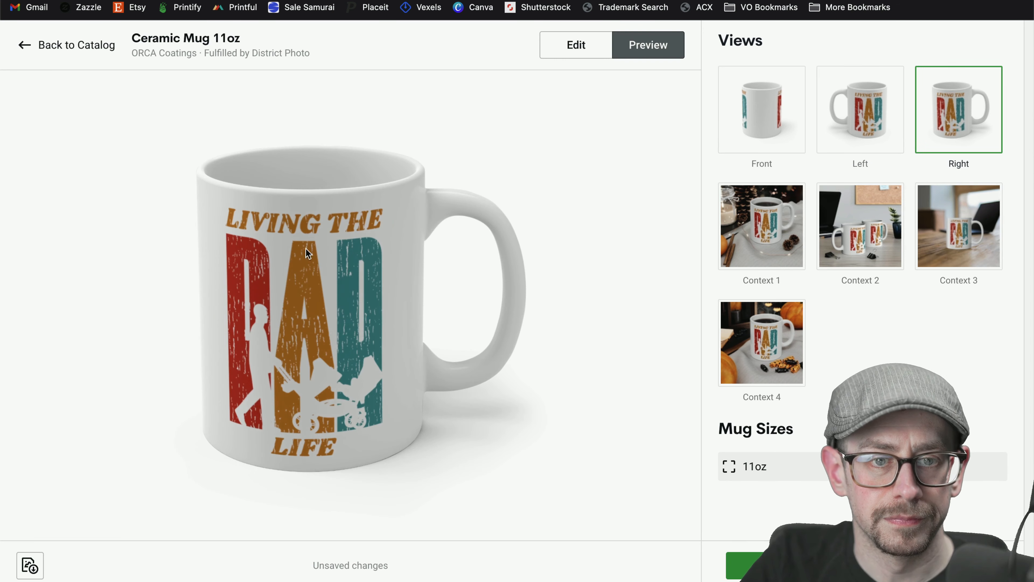
click(949, 237)
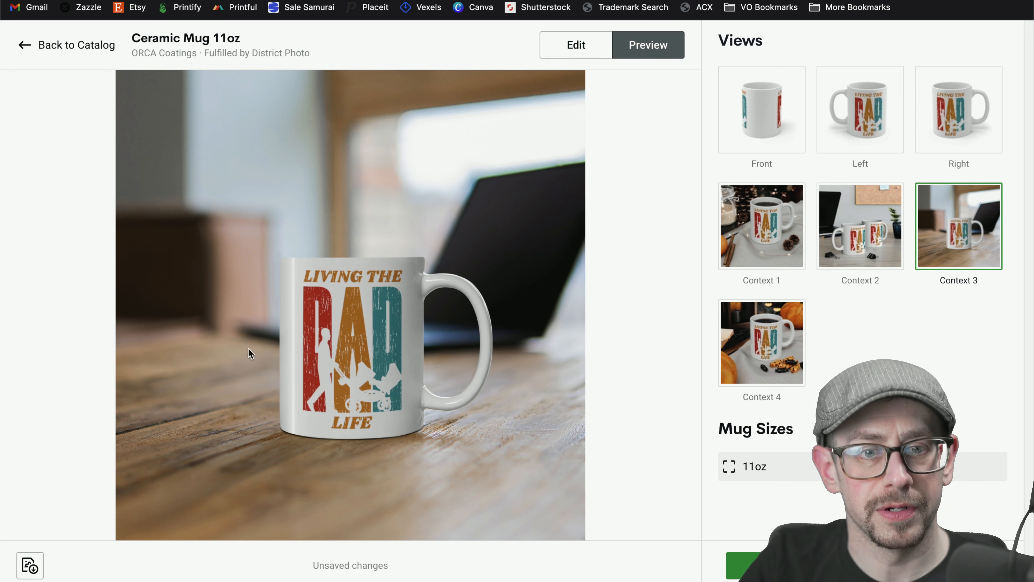
Leave the 11oz mug for the catalog and start designing the White Ceramic Mug from MyLocker.
key(super+bracketleft)
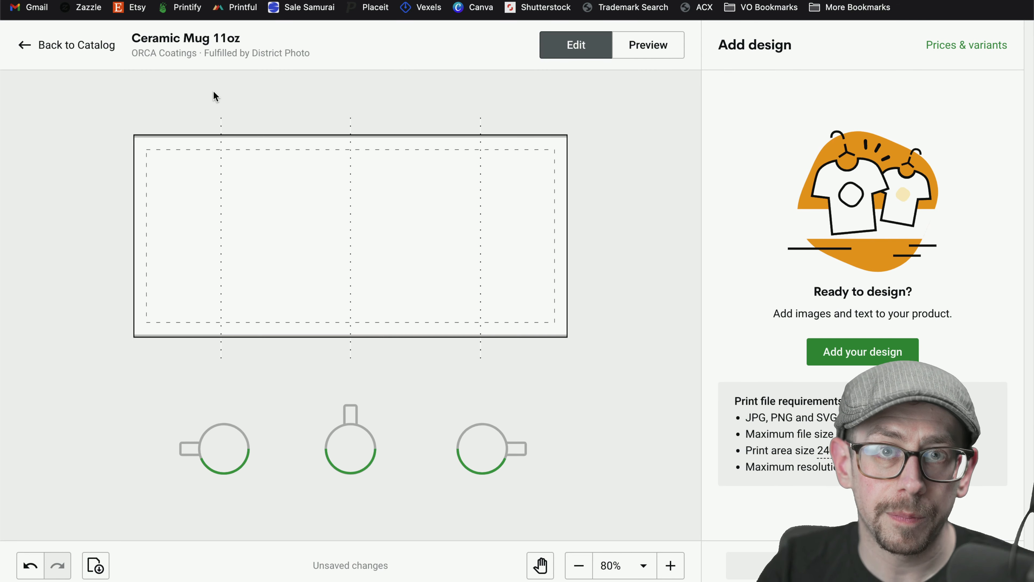
click(27, 47)
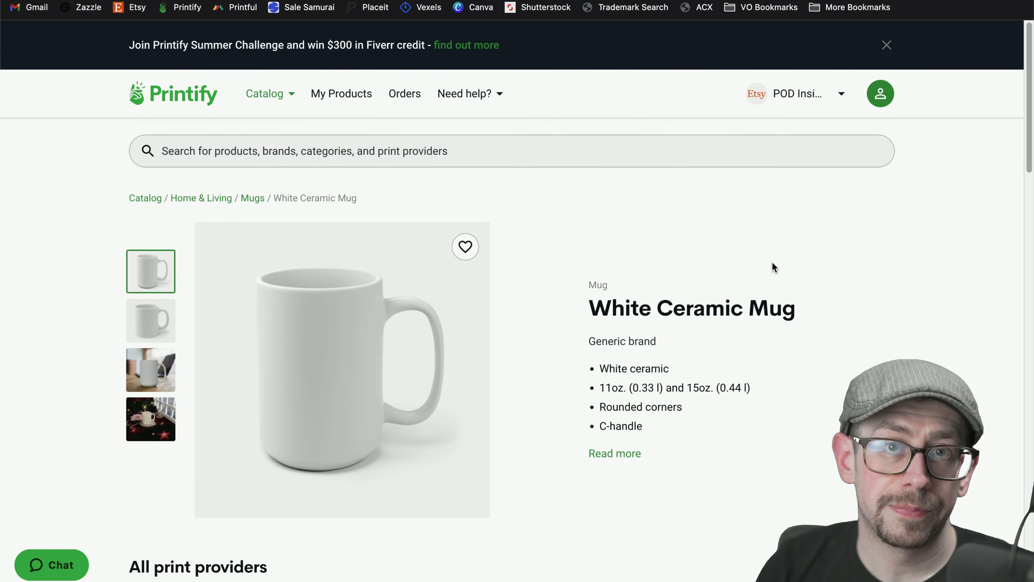
scroll(810, 263, down, 5)
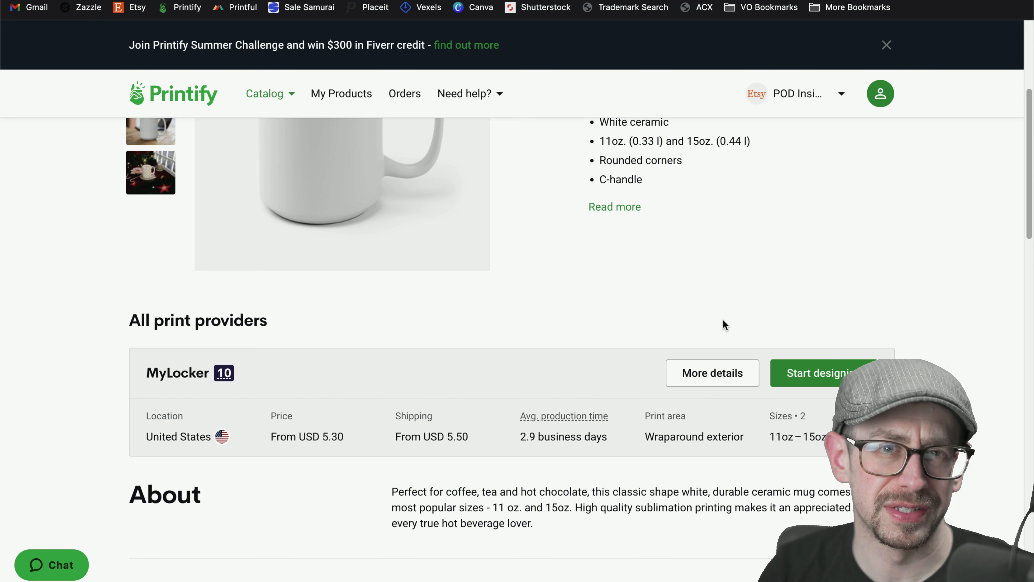
click(846, 372)
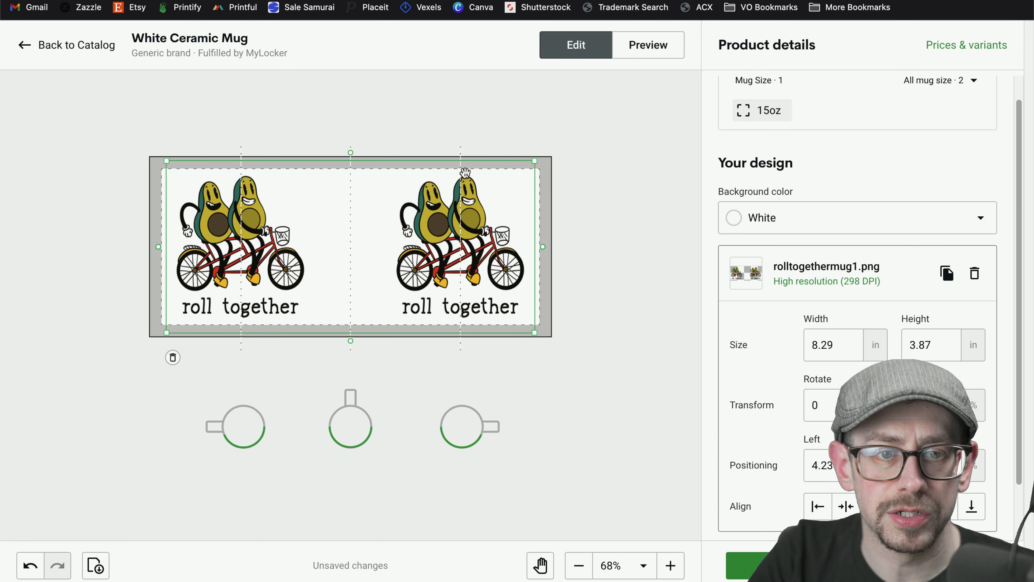
Preview rolltogethermug1.png on the 15oz mug in the Right view, and return to the editor to get the print template.
click(660, 49)
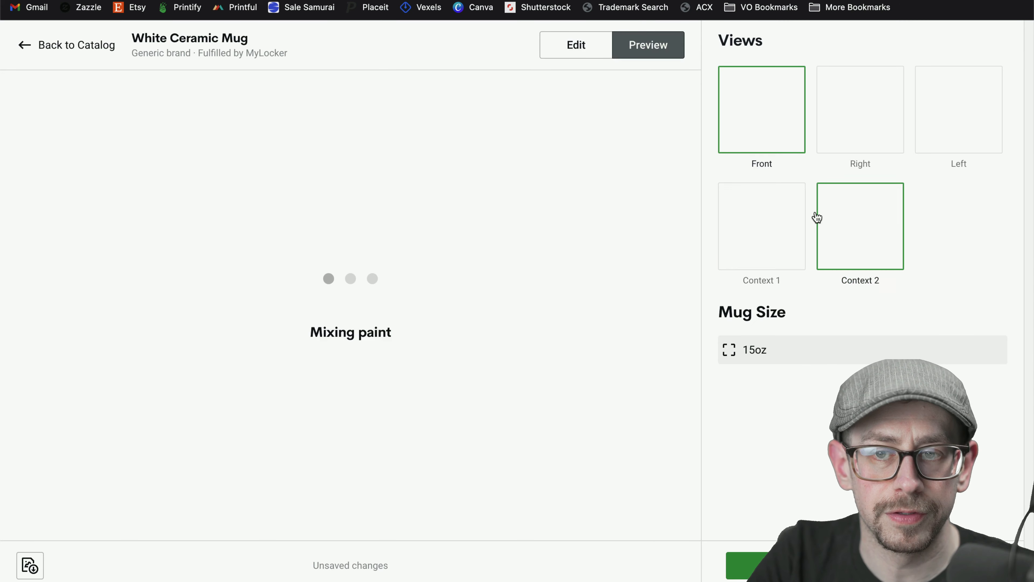
click(860, 109)
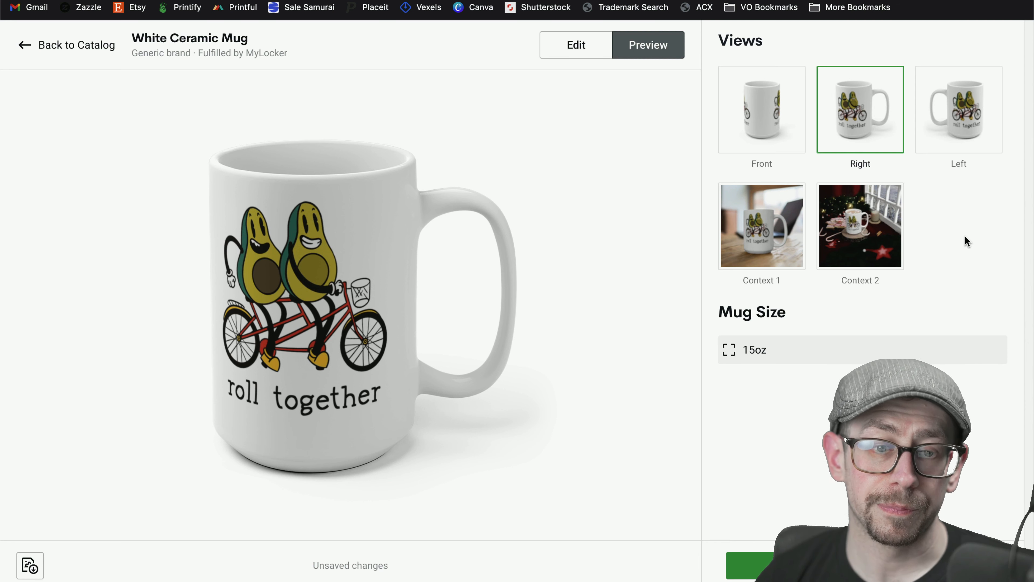
click(586, 47)
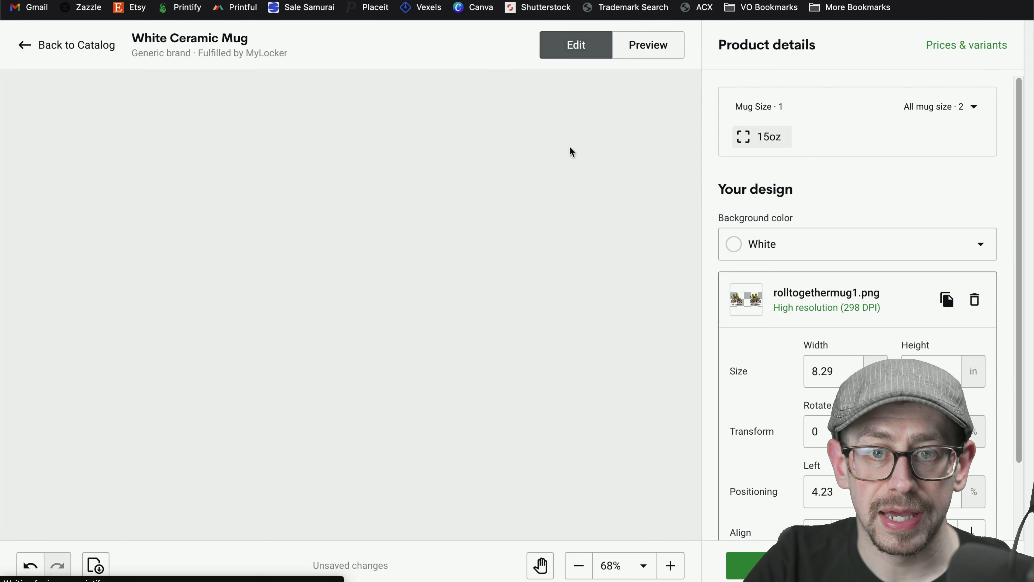
click(91, 567)
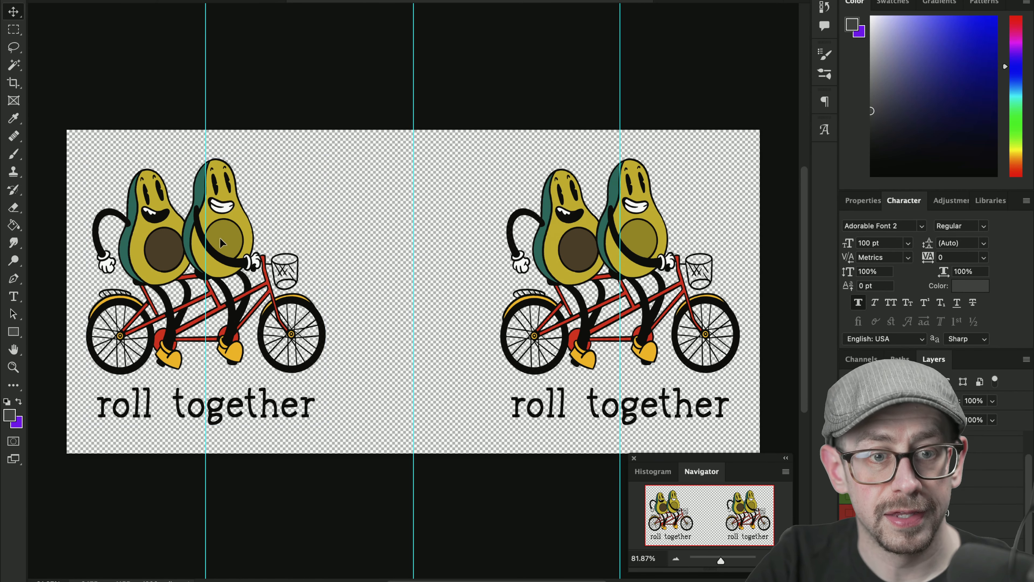
In Photoshop, bring the left roll together artwork into the 15 oz template and place it on the left side.
drag(220, 243, 228, 220)
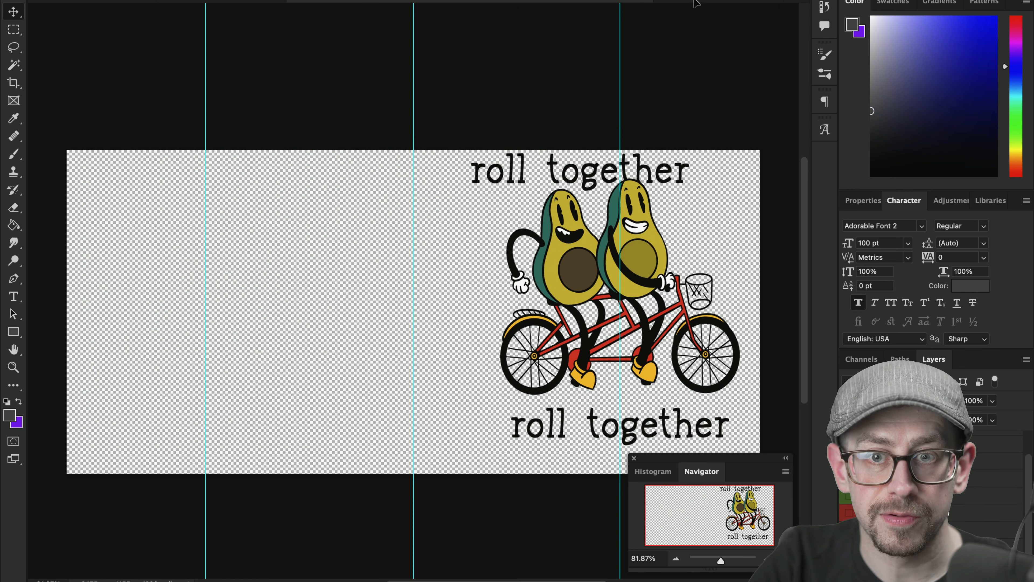
click(697, 2)
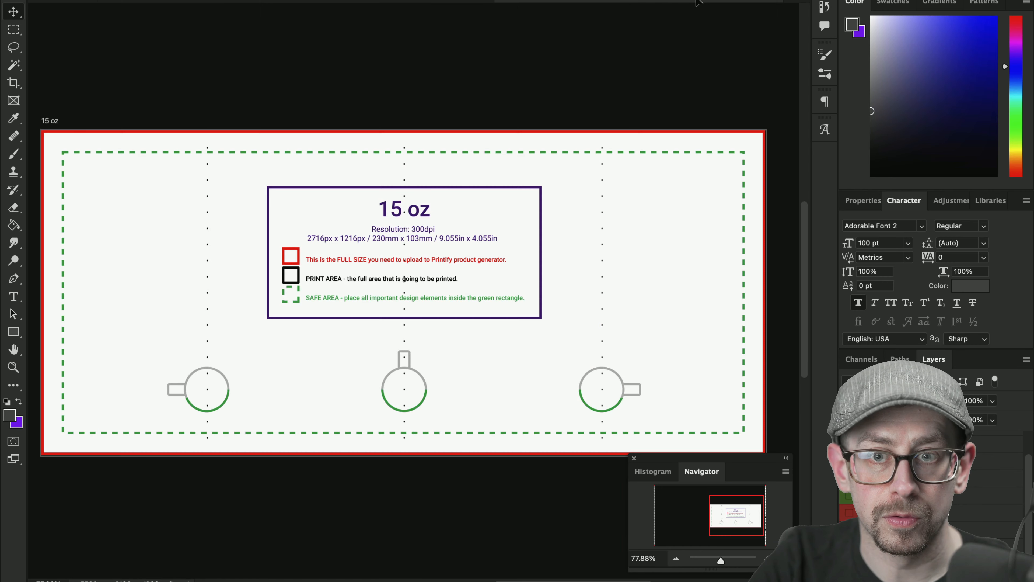
key(ctrl+v)
drag(432, 244, 220, 253)
Resize the roll together artwork to fill the height of the 15 oz template's green safe area, narrow it slightly and align it along the left edge.
key(ctrl+t)
drag(308, 174, 328, 156)
drag(230, 227, 215, 226)
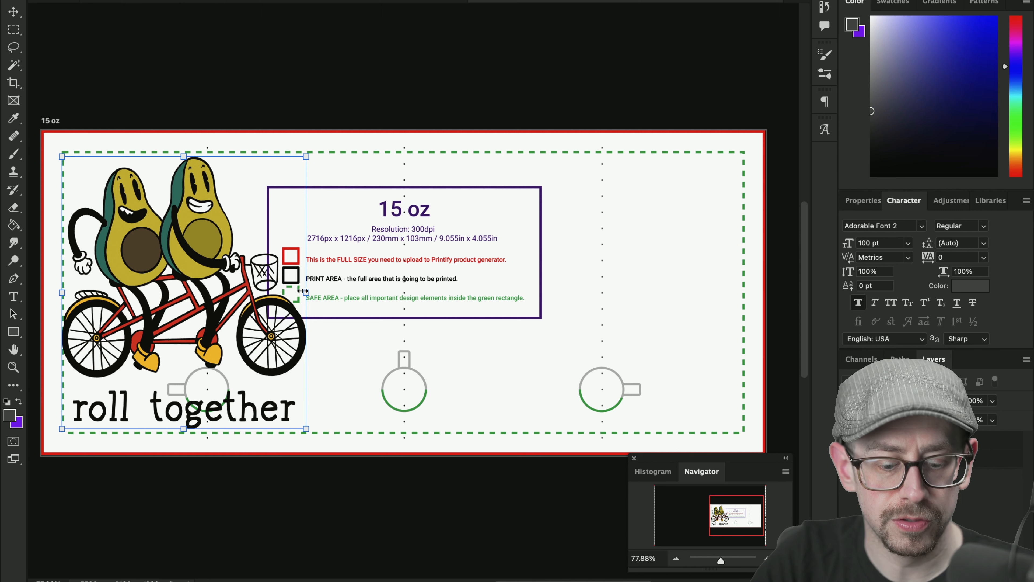
drag(302, 290, 294, 291)
drag(294, 156, 302, 150)
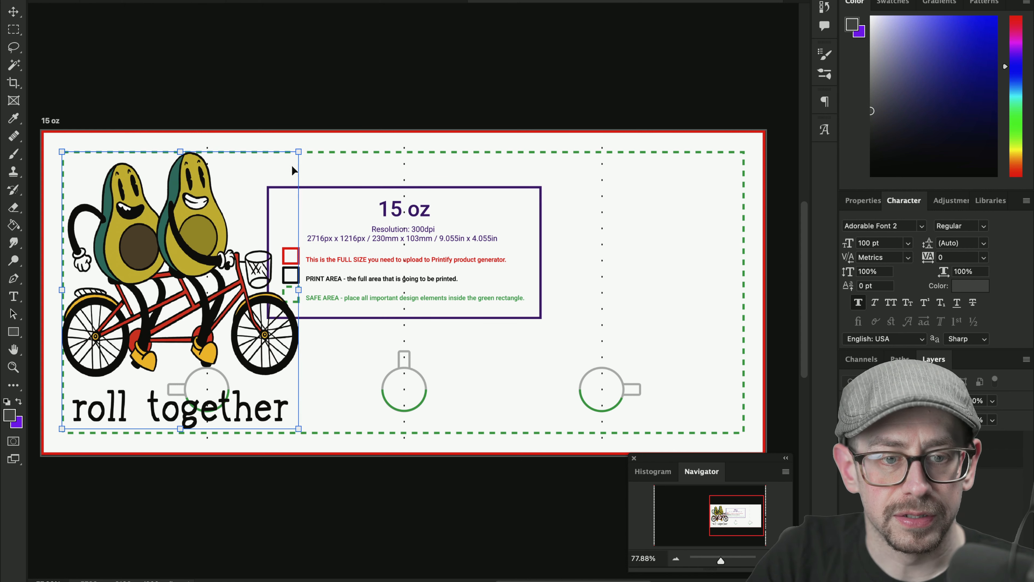
drag(234, 232, 221, 228)
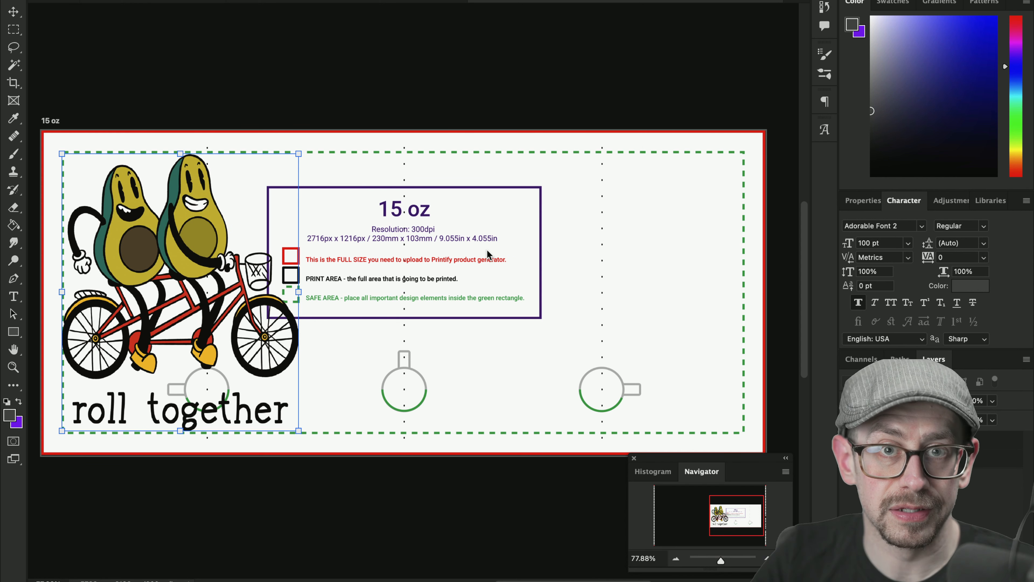
Switch to the White Ceramic Mug editor in Chrome and delete rolltogethermug1.png from the 15oz design.
mouse_move(228, 572)
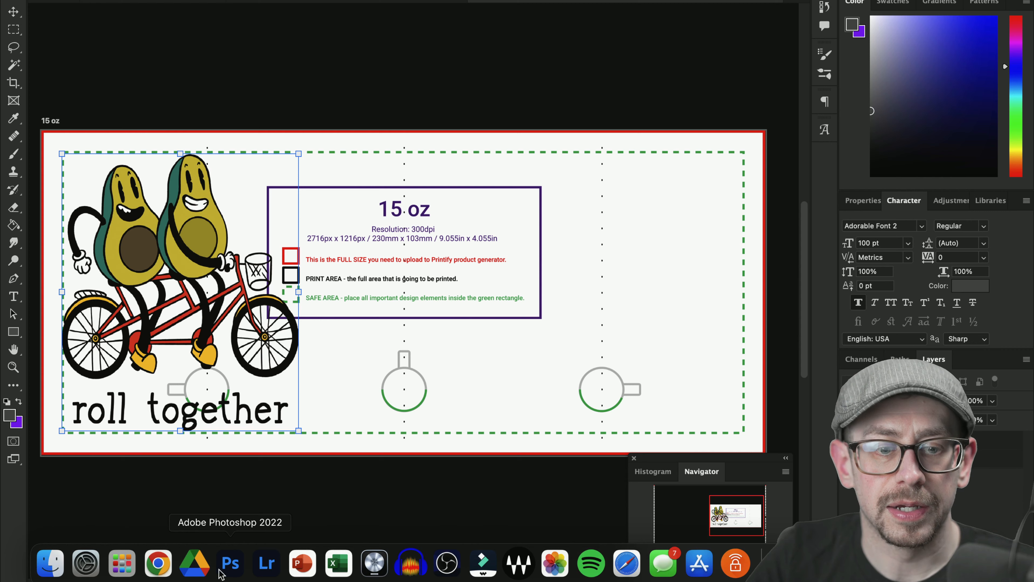
click(172, 571)
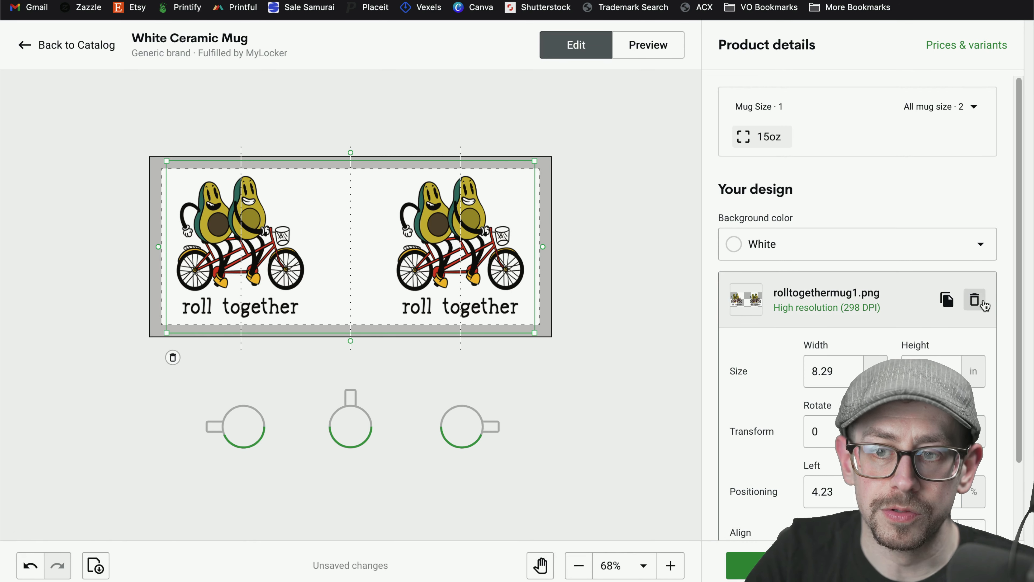
click(975, 299)
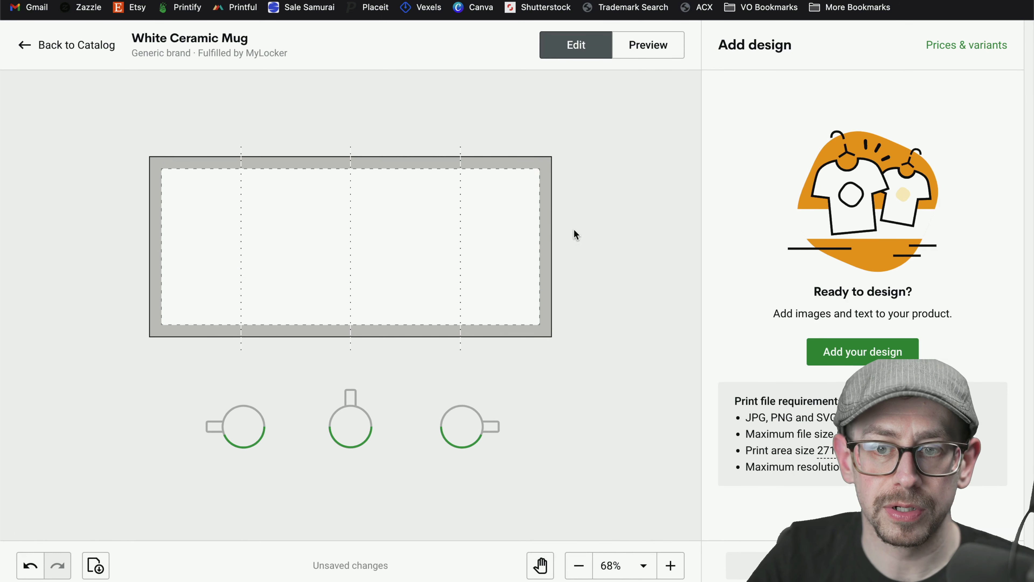
Add dadlife_mug.png to the 15oz mug, scale it to about 2.46 in wide within the safe area, and place it on the left side.
click(854, 352)
click(850, 91)
click(794, 226)
drag(413, 159, 406, 169)
drag(375, 202, 263, 201)
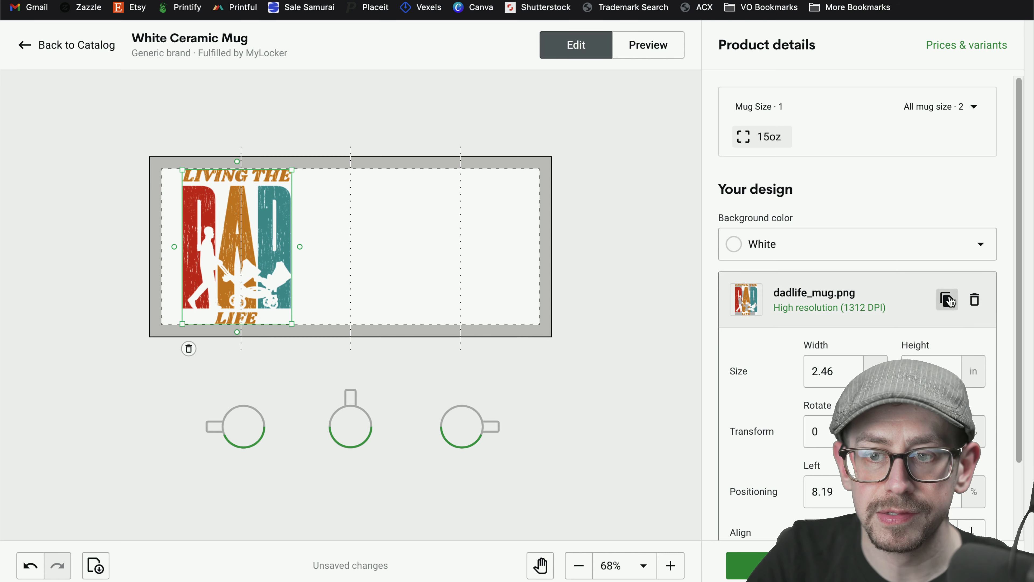
Duplicate the dad life design, place the copy on the right side of the print area, and preview the mug.
click(948, 301)
drag(297, 252, 505, 251)
click(658, 46)
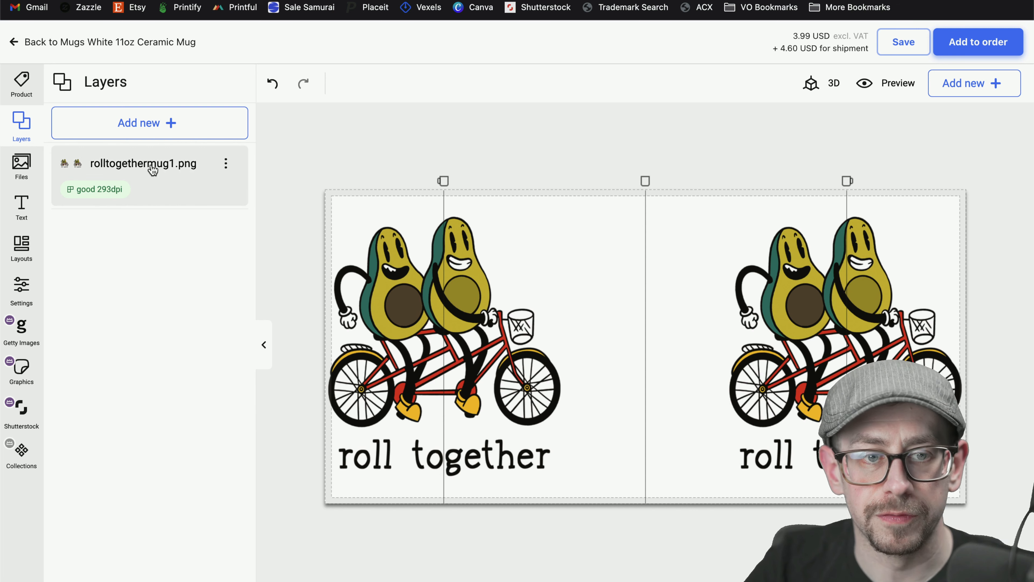
Check the extent of rolltogethermug1.png on the White 11oz Ceramic Mug, and examine the mug's interior, sides and handle in the 3D preview.
click(428, 279)
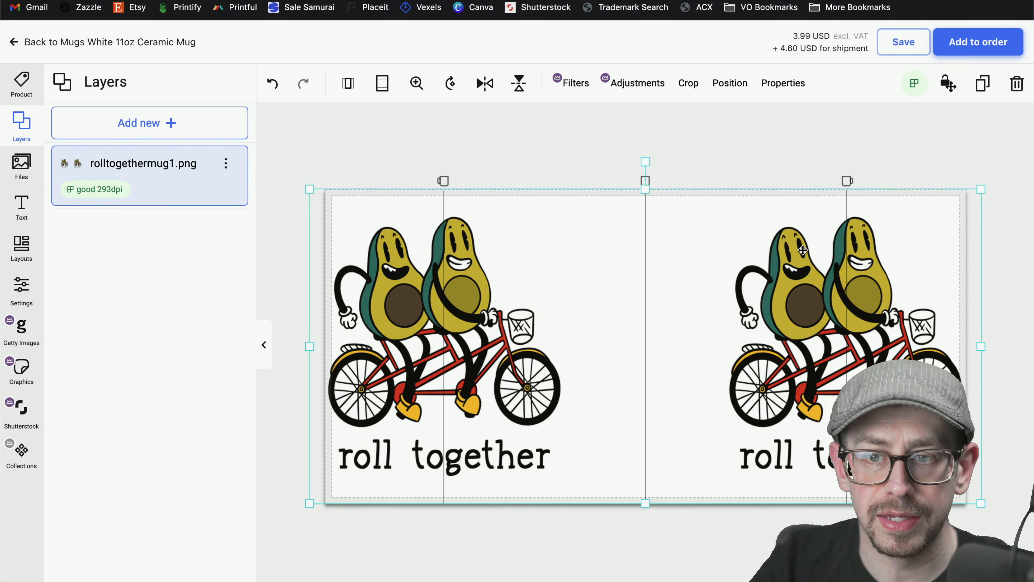
click(884, 161)
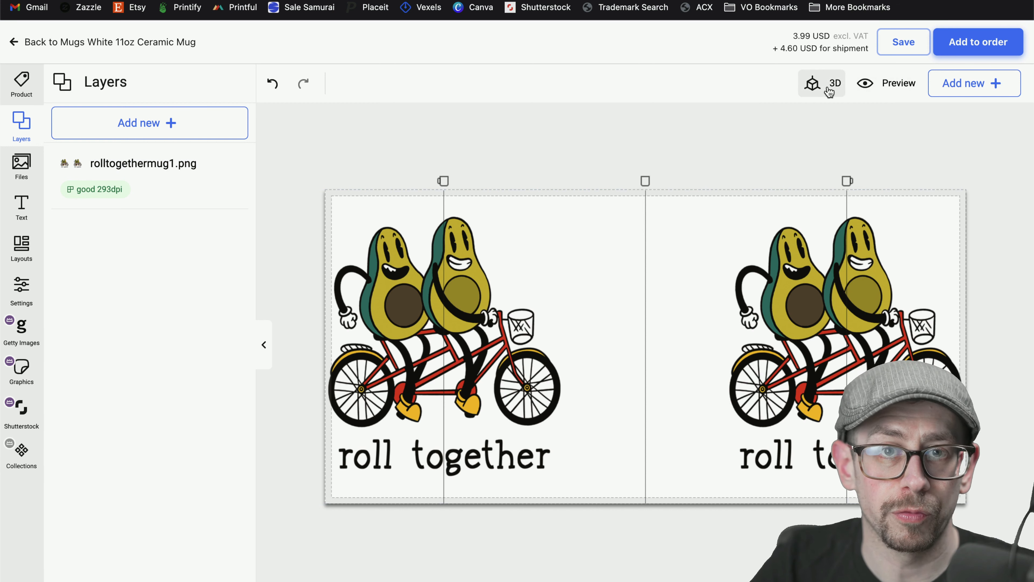
click(896, 91)
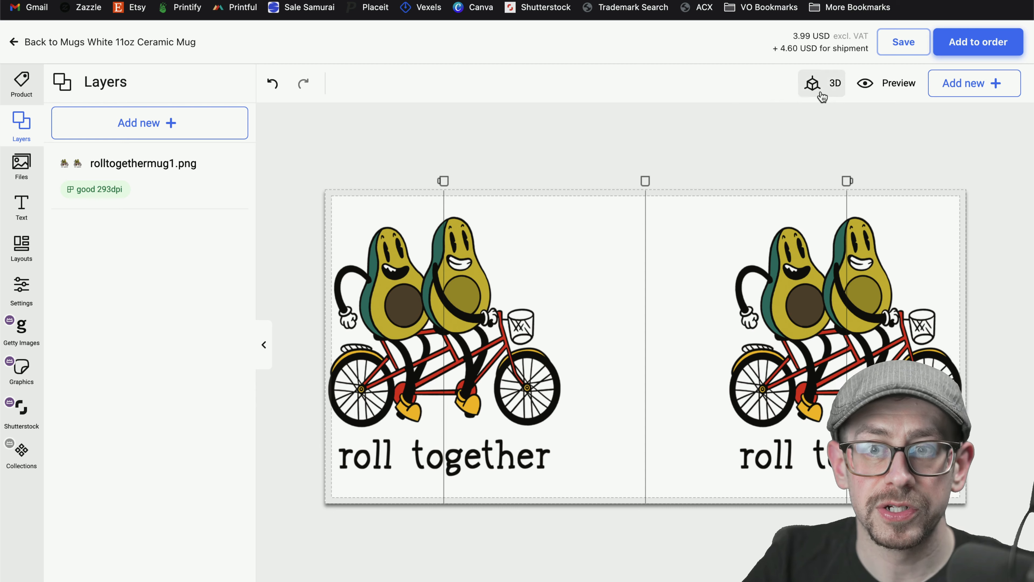
click(819, 92)
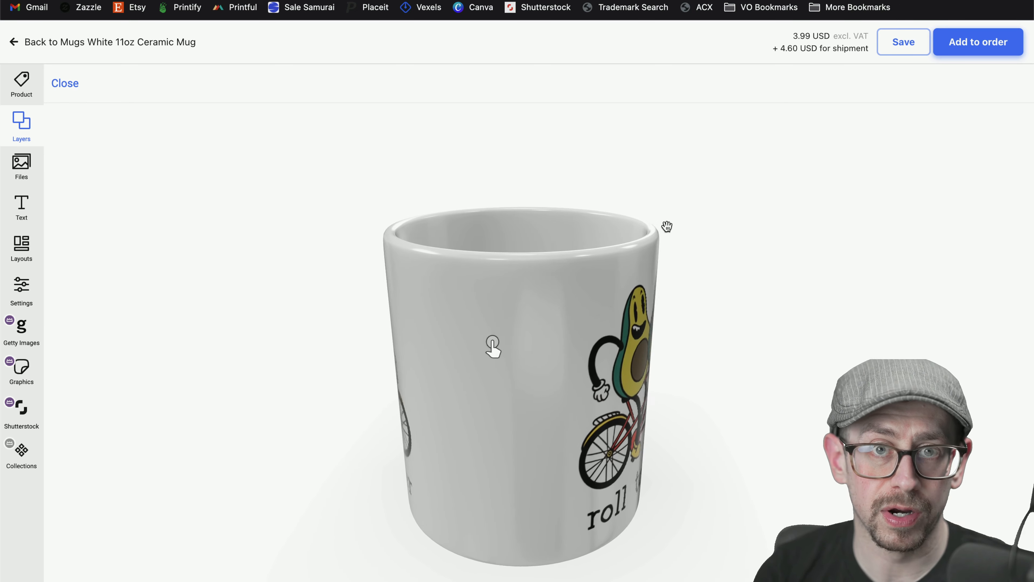
drag(628, 280, 517, 492)
drag(476, 372, 478, 392)
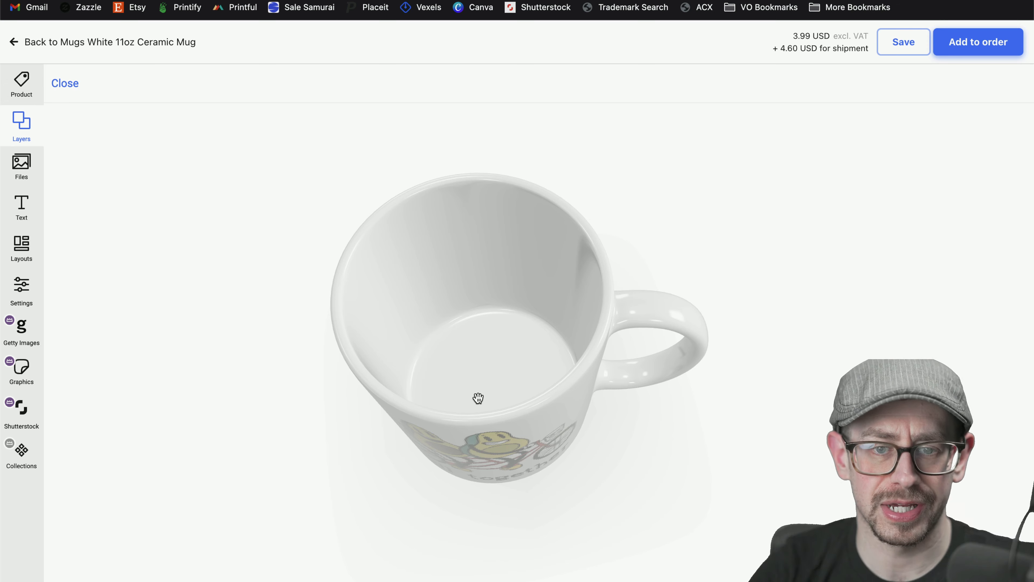
drag(478, 397, 486, 311)
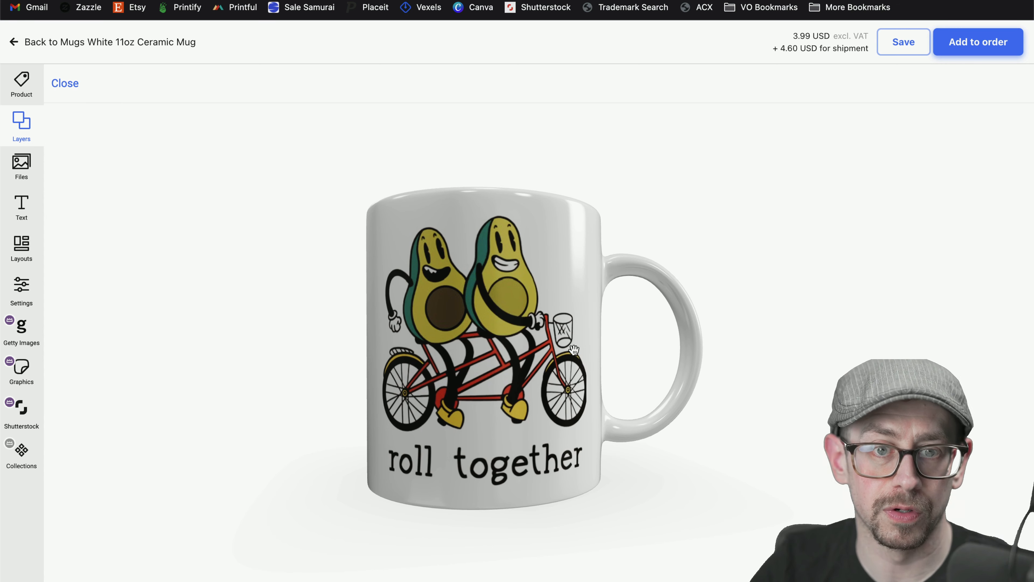
drag(560, 349, 597, 375)
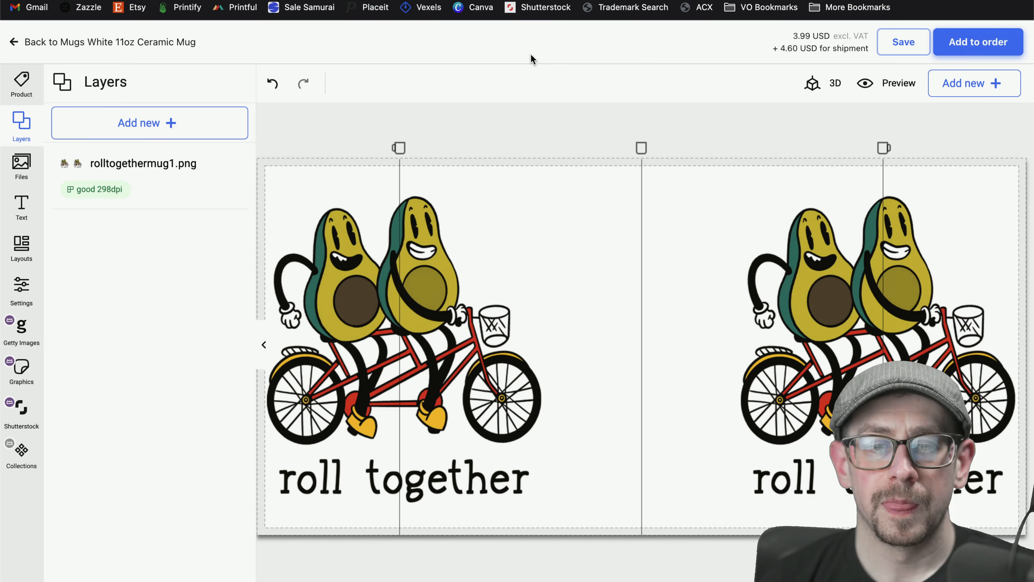